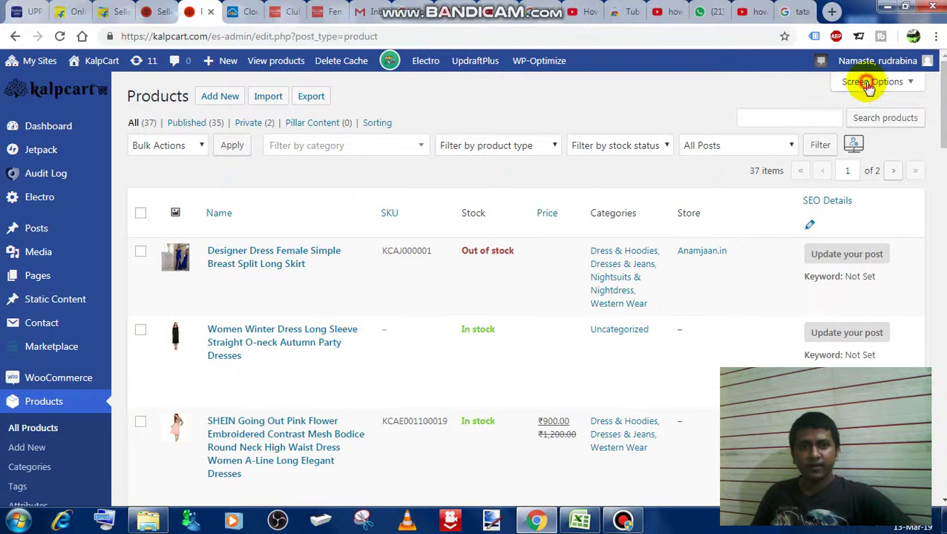
# - Show the SEO Title and SEO Desc columns in the product list, and hide both again
pyautogui.click(863, 81)
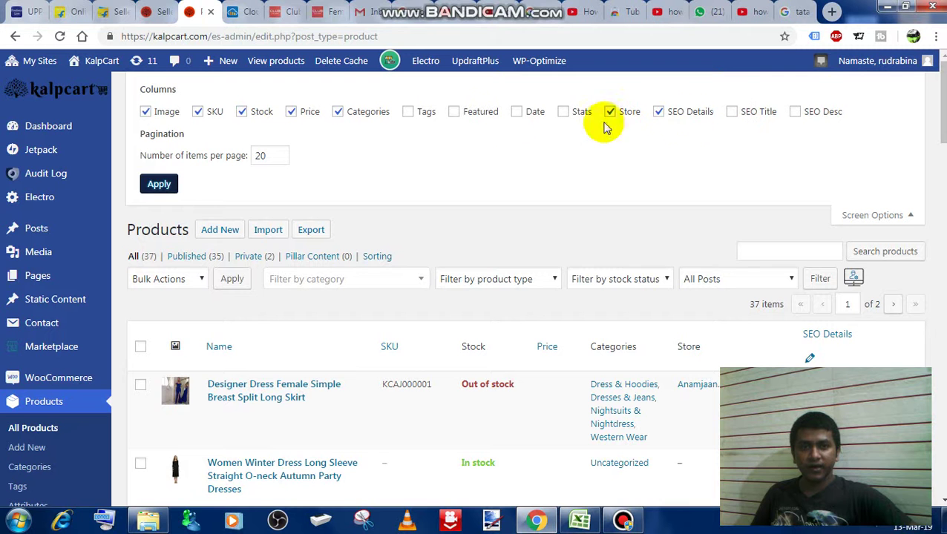
pyautogui.click(731, 114)
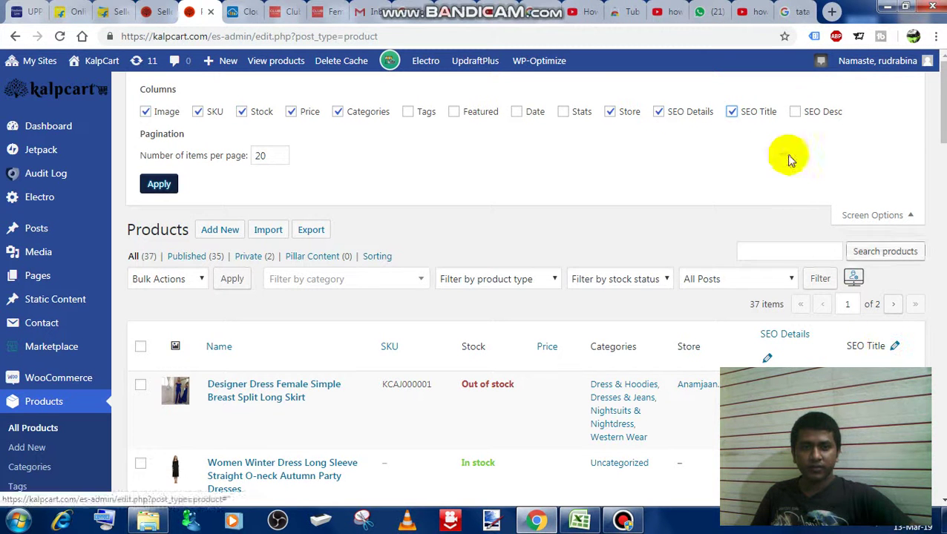
pyautogui.click(796, 113)
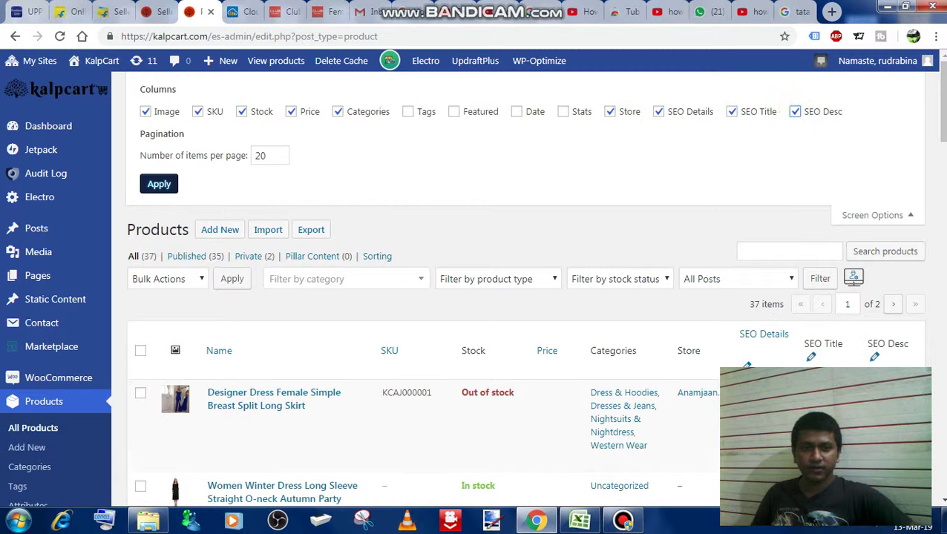
pyautogui.click(796, 113)
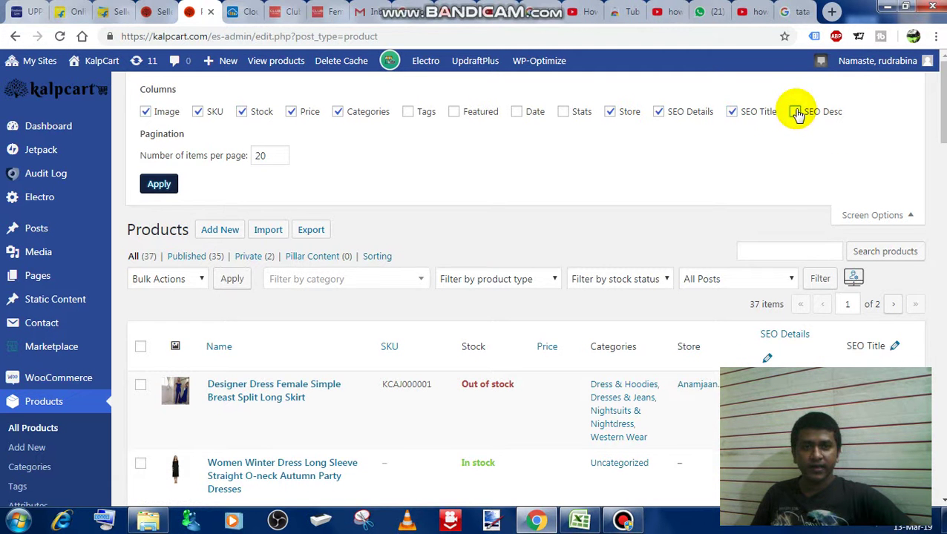
pyautogui.click(732, 111)
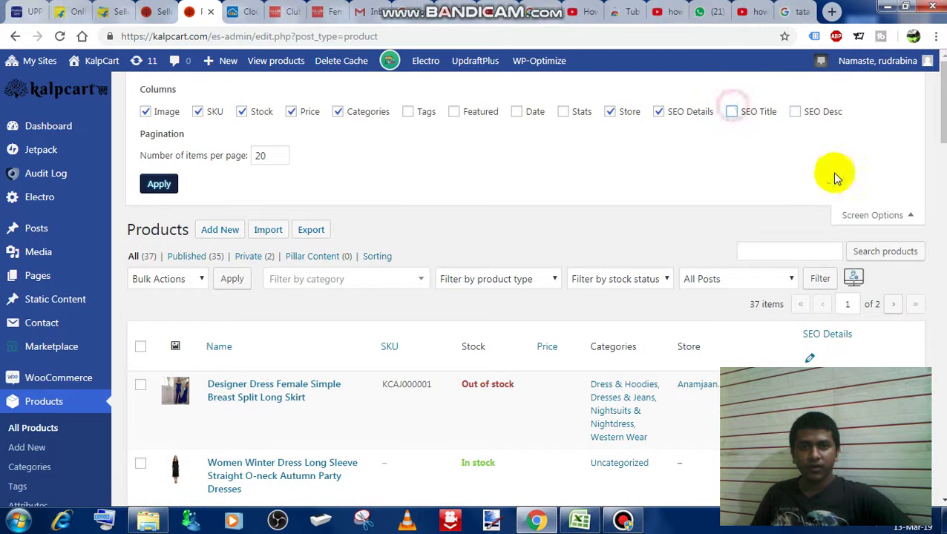
pyautogui.click(859, 216)
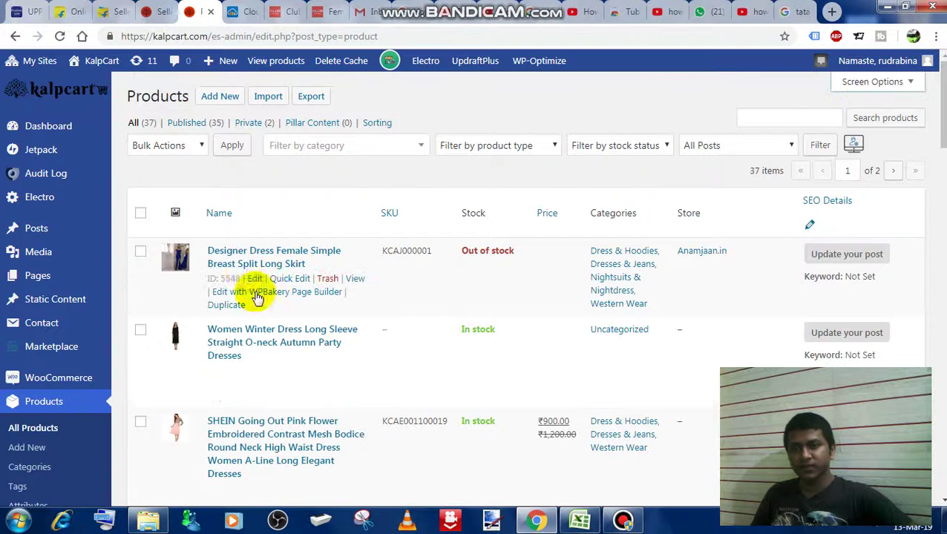
# - Open the product "Designer Dress Female Simple Breast Split Long Skirt" for editing and go to its product data
pyautogui.click(256, 279)
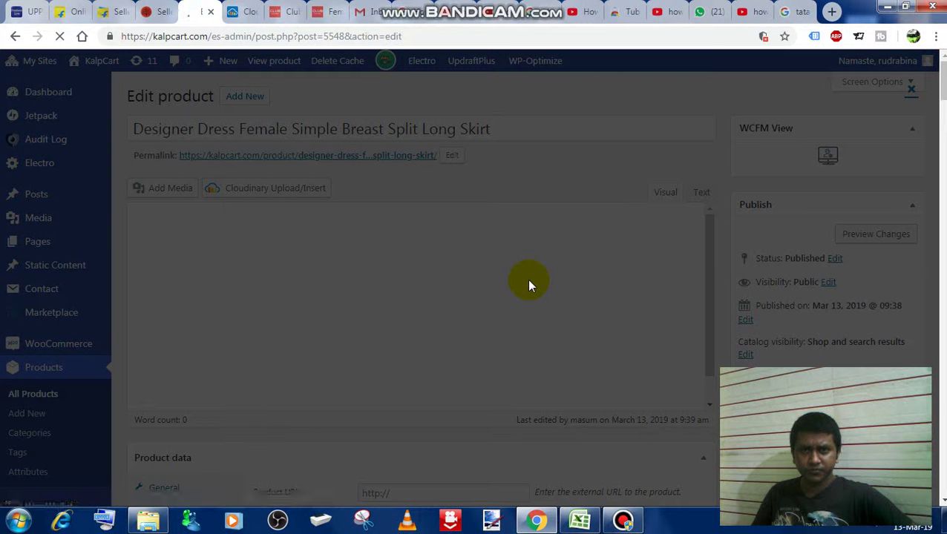
pyautogui.click(529, 280)
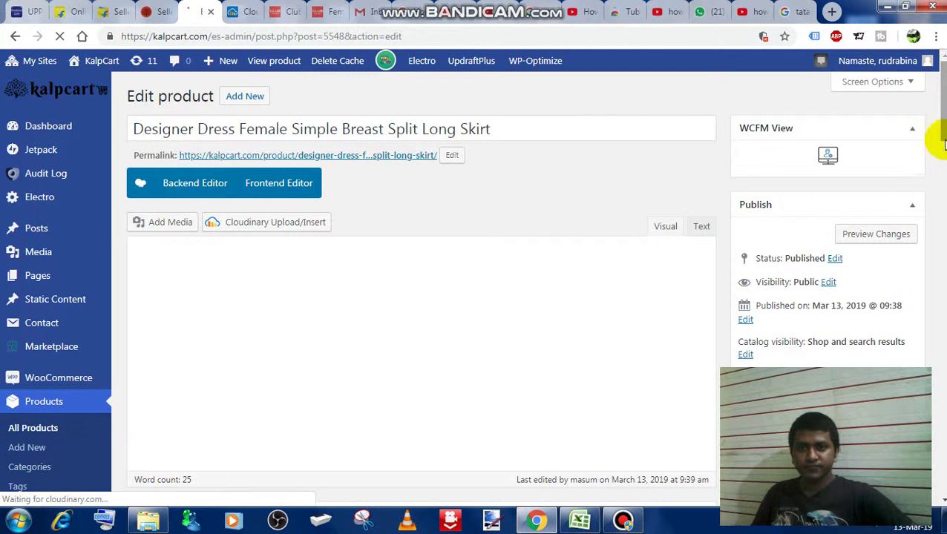
pyautogui.scroll(-4, 942, 148)
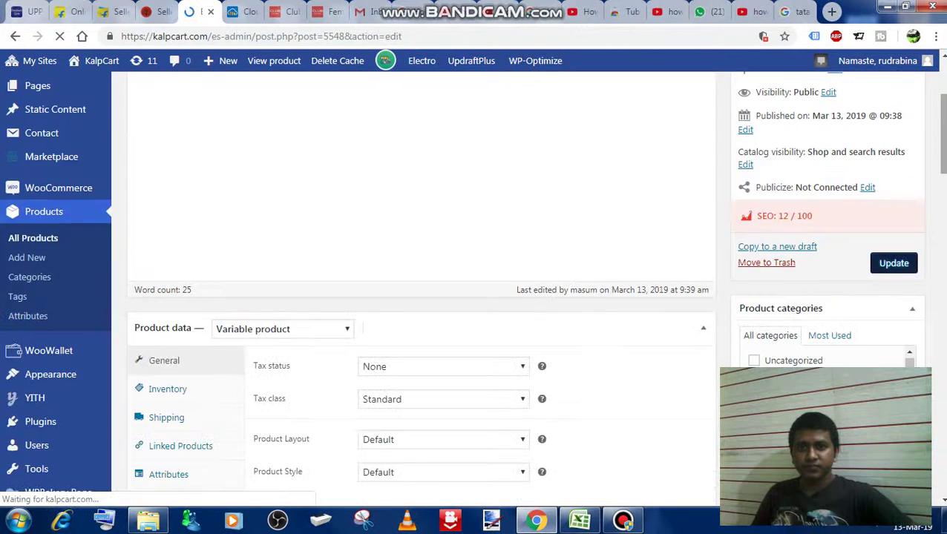
pyautogui.scroll(-1, 942, 141)
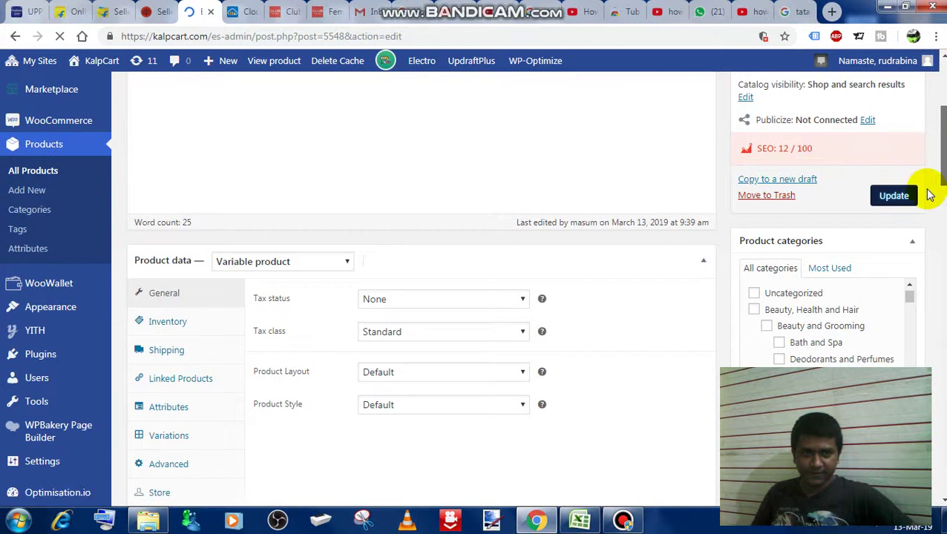
pyautogui.scroll(-1, 939, 150)
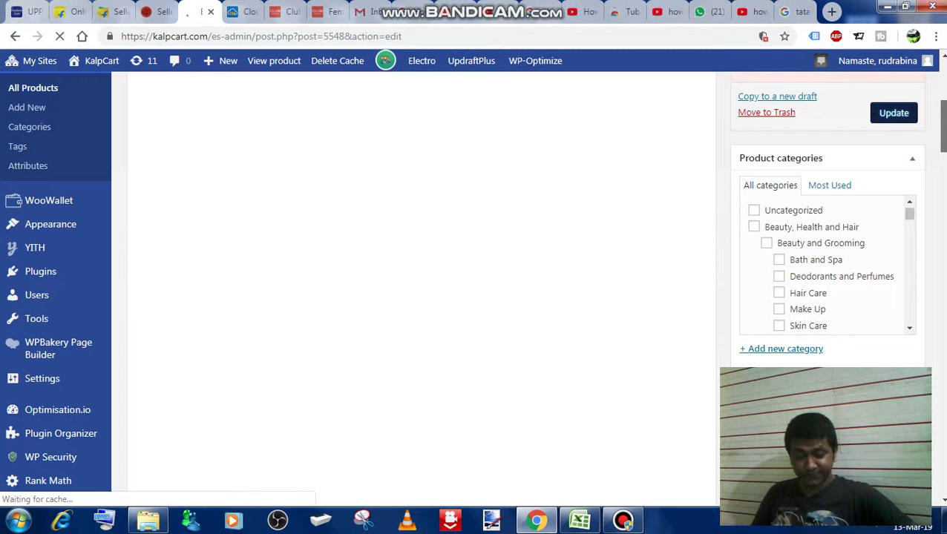
pyautogui.scroll(-1, 415, 289)
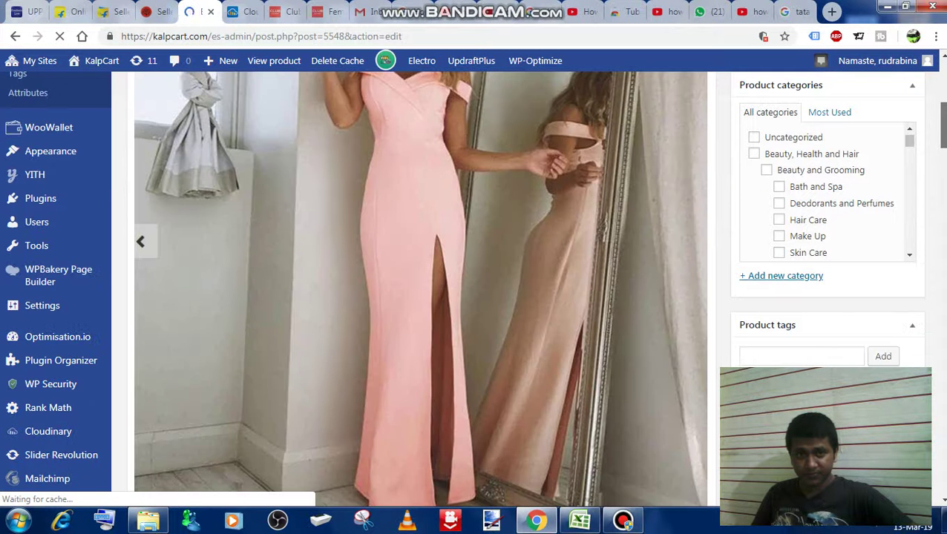
pyautogui.scroll(1, 420, 290)
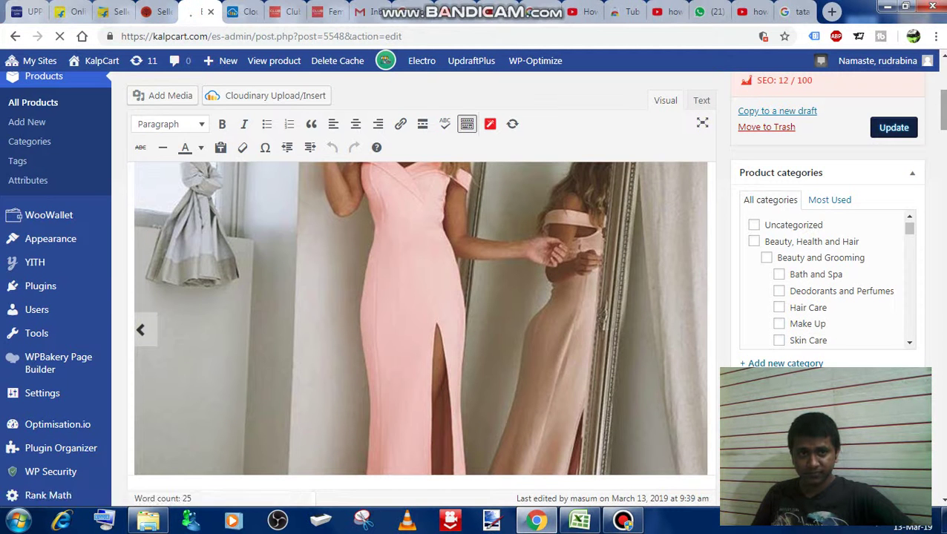
pyautogui.moveTo(943, 119); pyautogui.dragTo(926, 247)
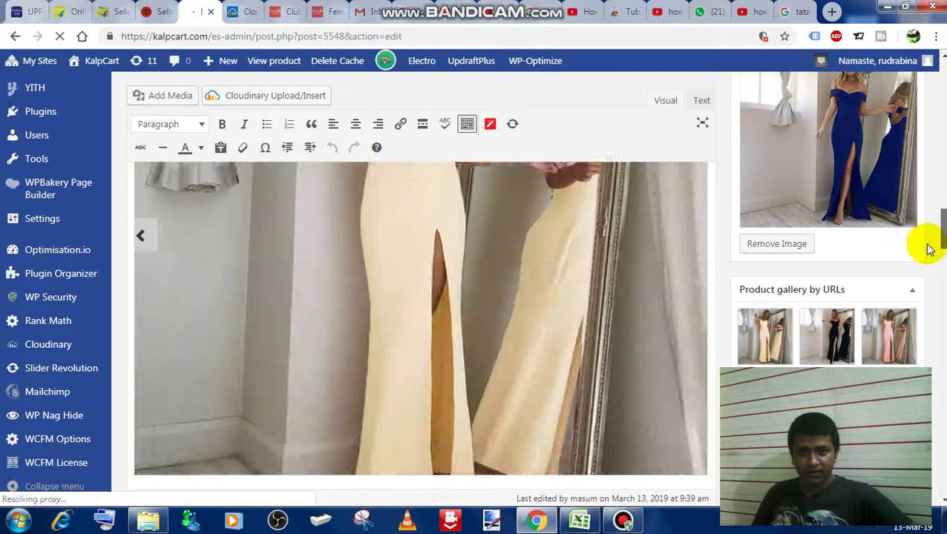
pyautogui.moveTo(926, 357); pyautogui.dragTo(925, 339)
pyautogui.scroll(1, 927, 339)
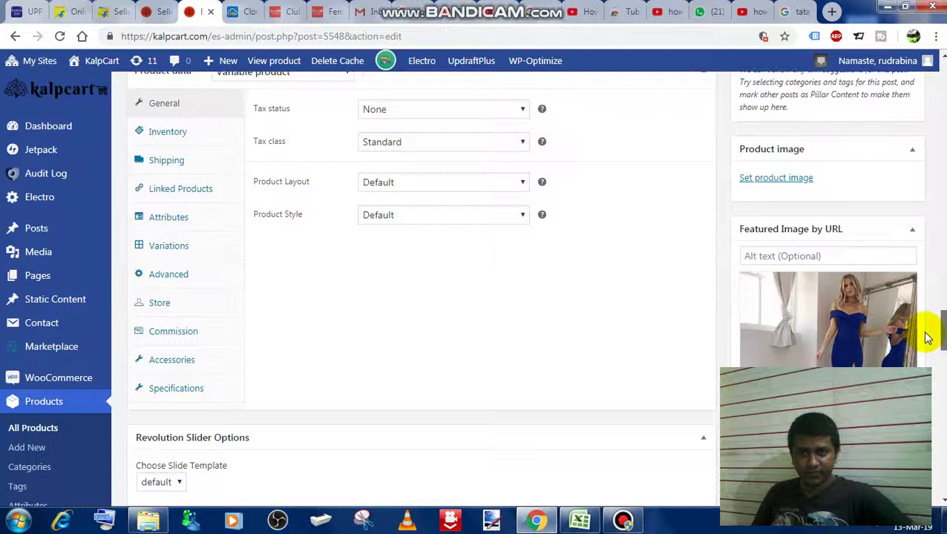
pyautogui.scroll(2, 926, 339)
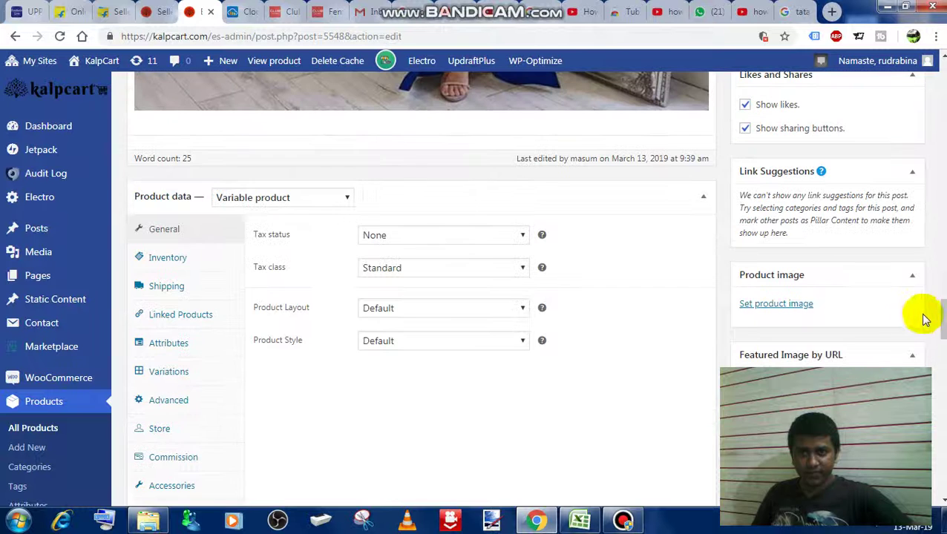
# - Create variations from all attributes of the variable product and confirm linking every combination
pyautogui.click(173, 261)
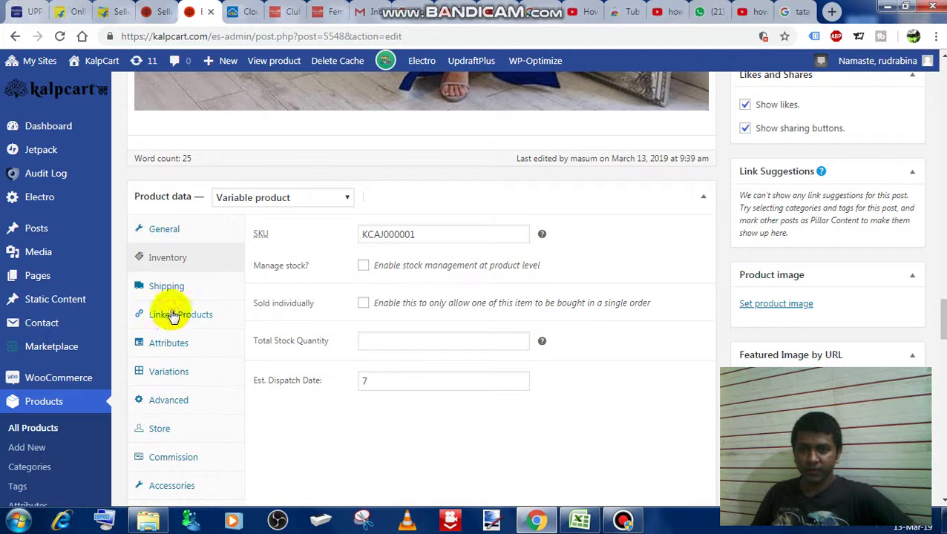
pyautogui.click(176, 369)
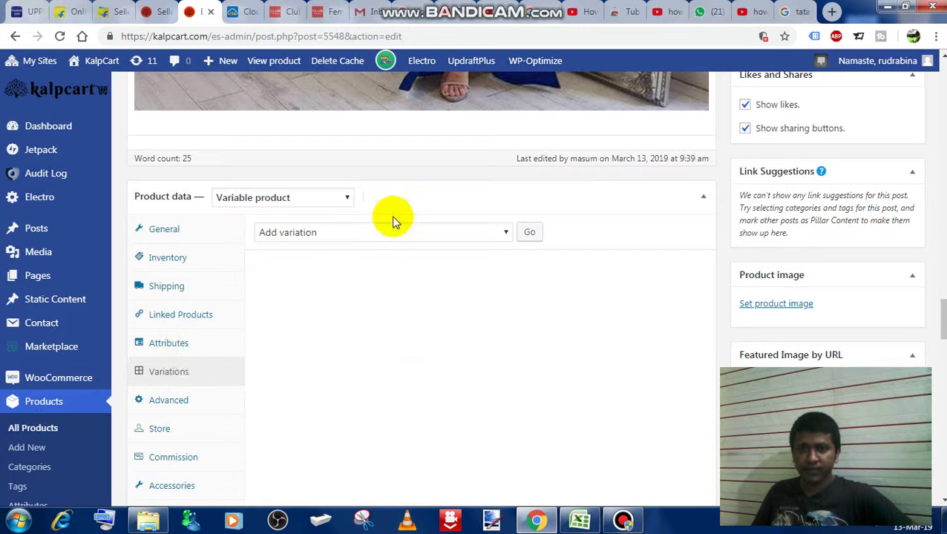
pyautogui.click(446, 236)
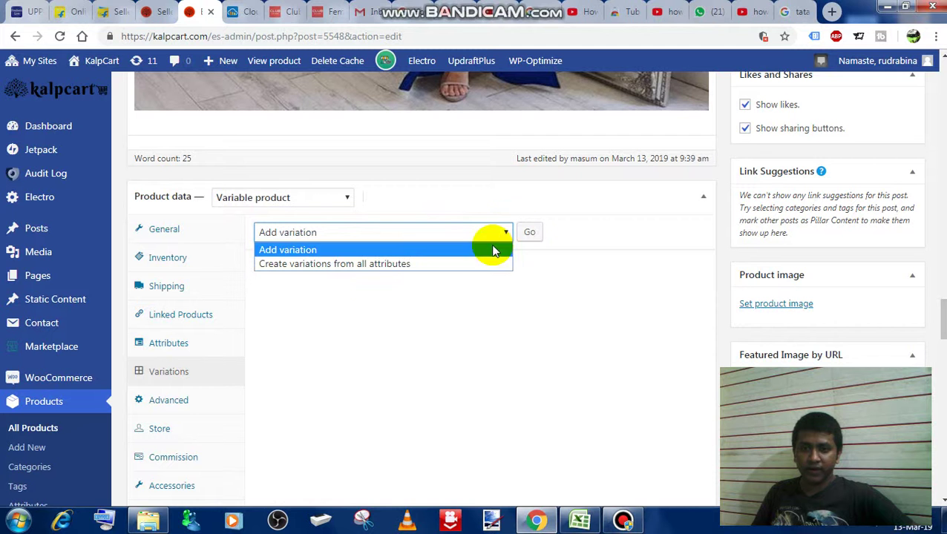
pyautogui.click(467, 269)
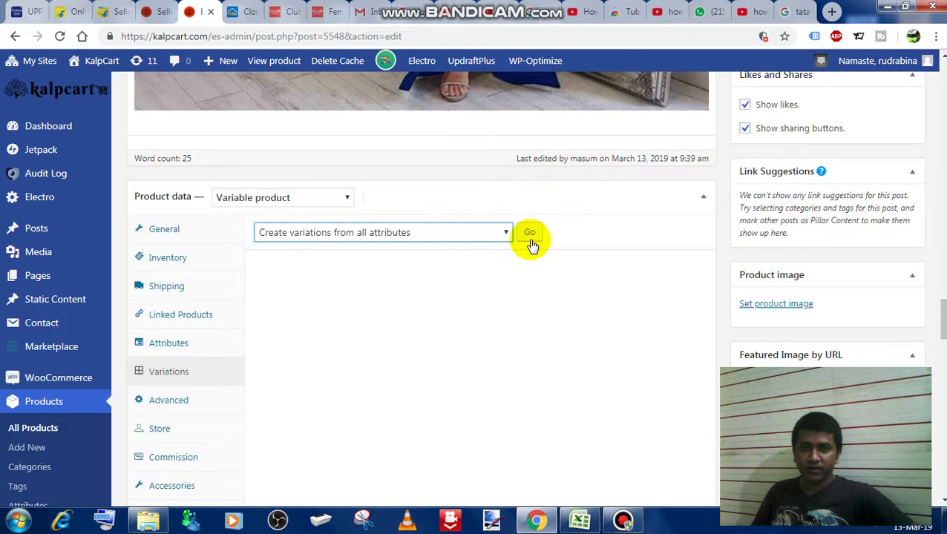
pyautogui.click(529, 241)
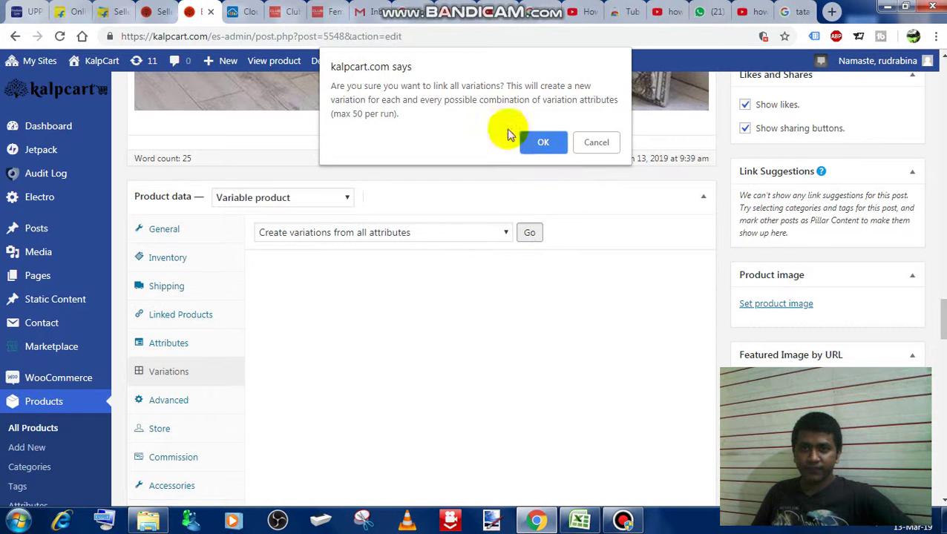
pyautogui.click(540, 142)
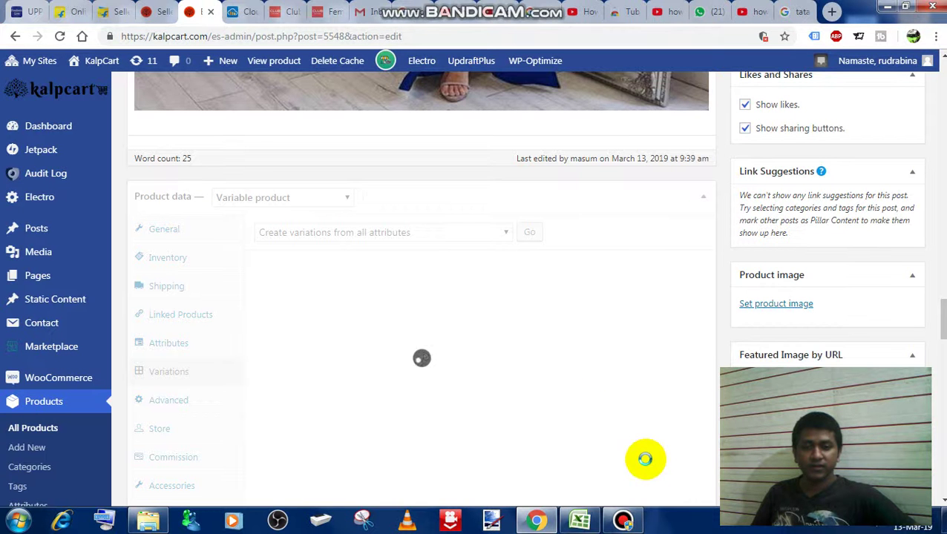
pyautogui.moveTo(628, 523)
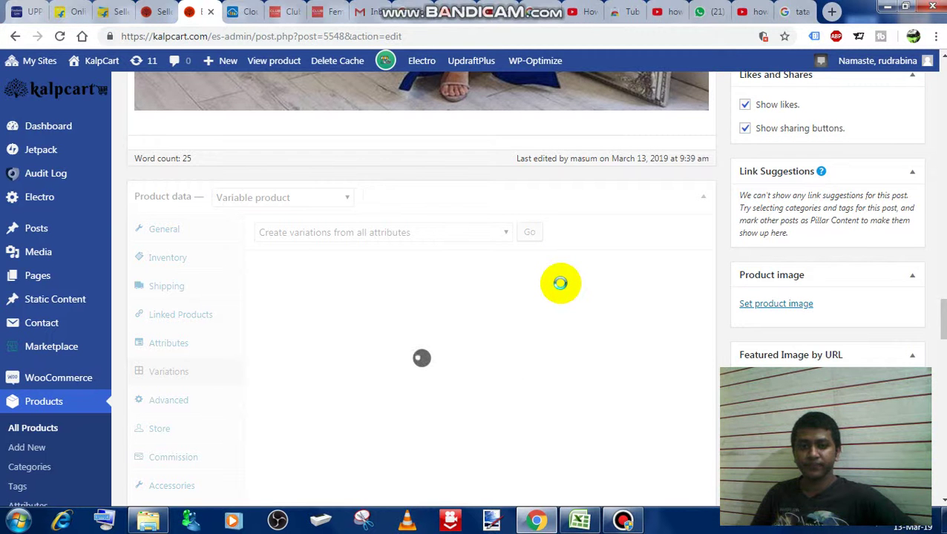
pyautogui.click(624, 521)
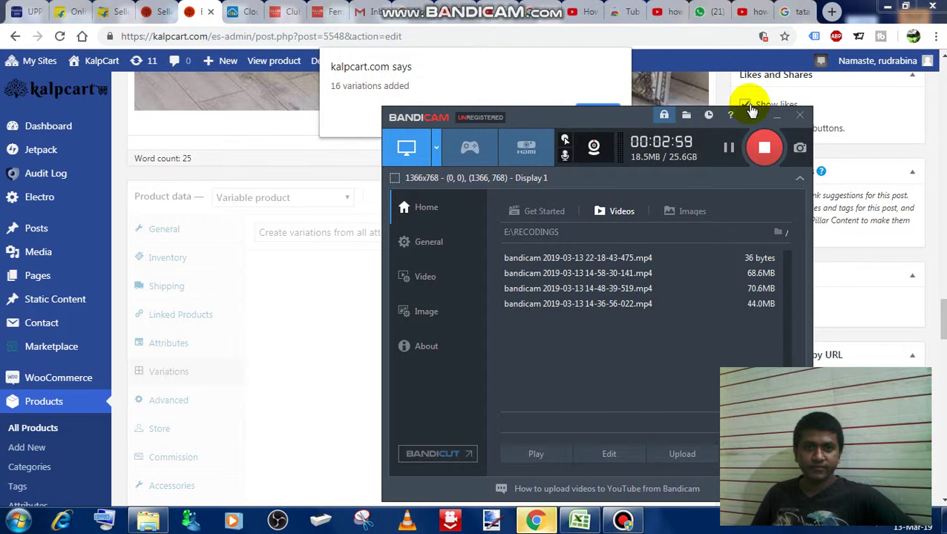
pyautogui.click(774, 119)
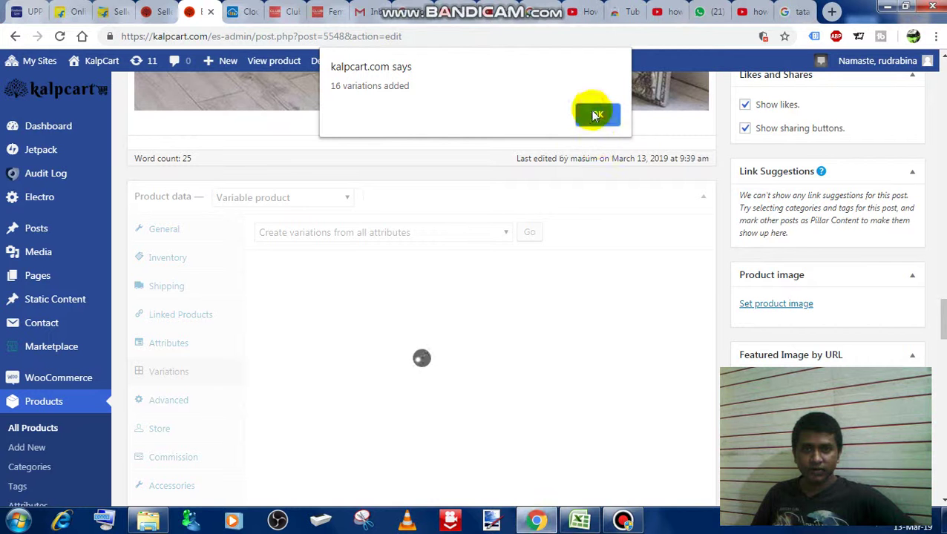
pyautogui.click(595, 115)
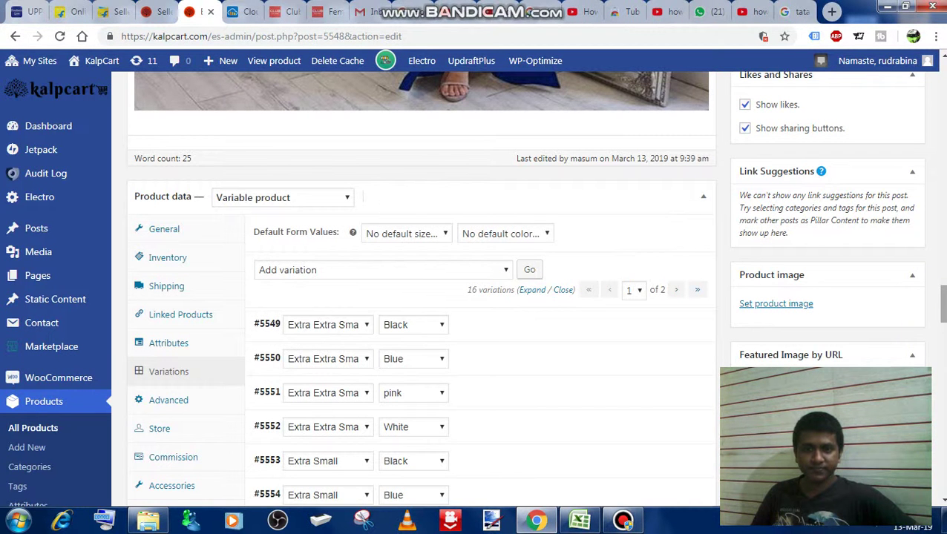
# - Expand the Extra Extra Small black variation's details, trying its stock management option on and off
pyautogui.moveTo(941, 303)
pyautogui.mouseDown()
pyautogui.moveTo(941, 341)
pyautogui.moveTo(941, 293)
pyautogui.moveTo(941, 308)
pyautogui.mouseUp()
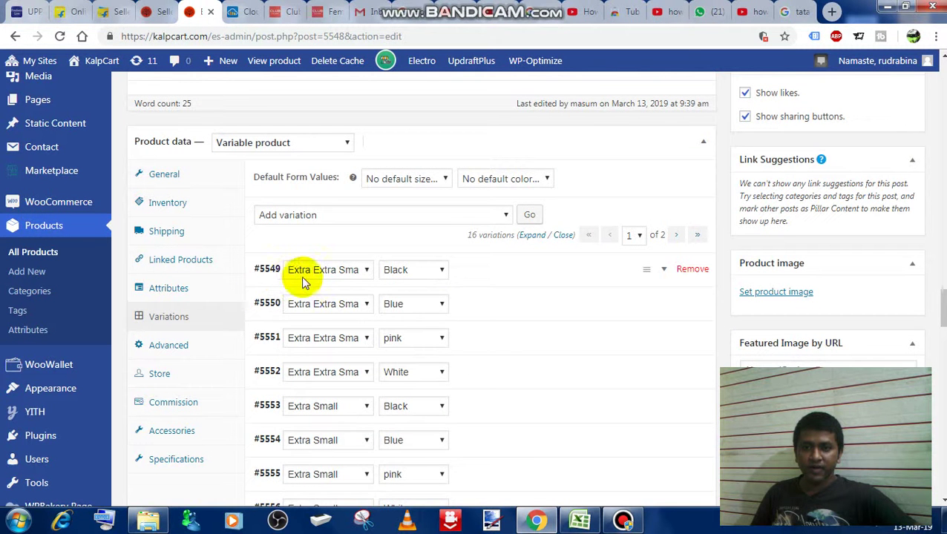
pyautogui.click(627, 276)
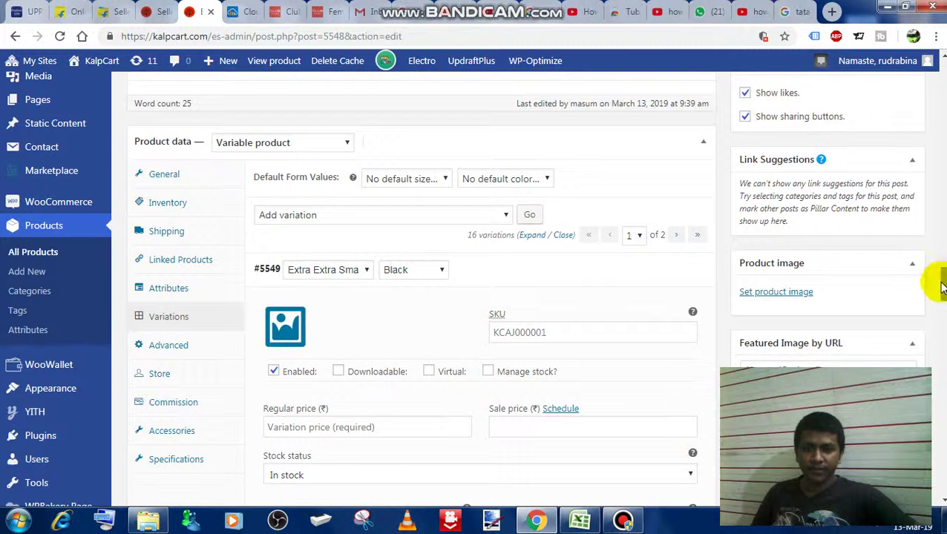
pyautogui.scroll(-2, 941, 285)
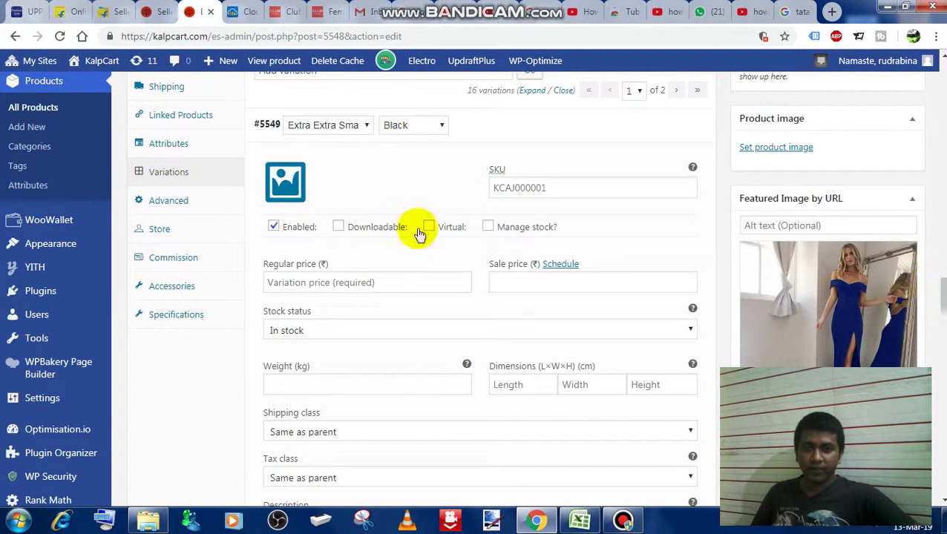
pyautogui.click(487, 229)
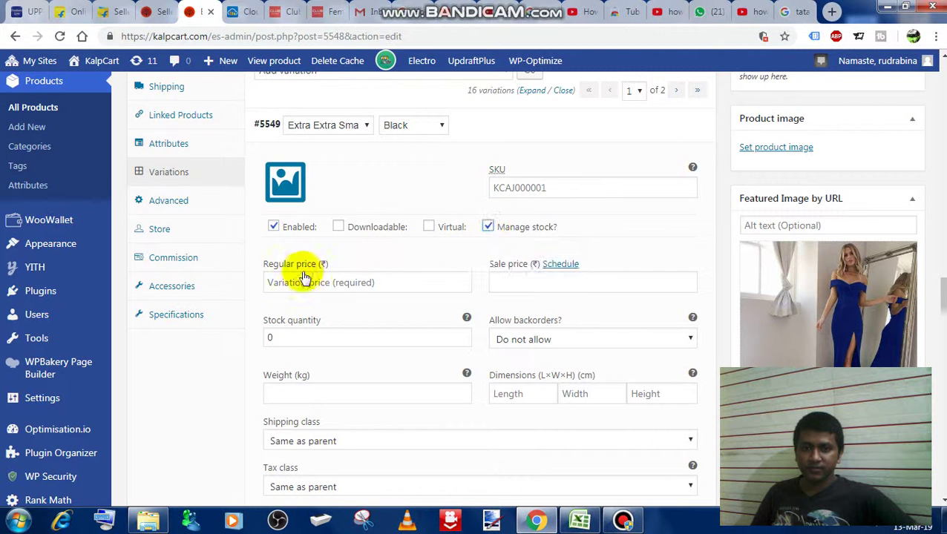
pyautogui.click(490, 229)
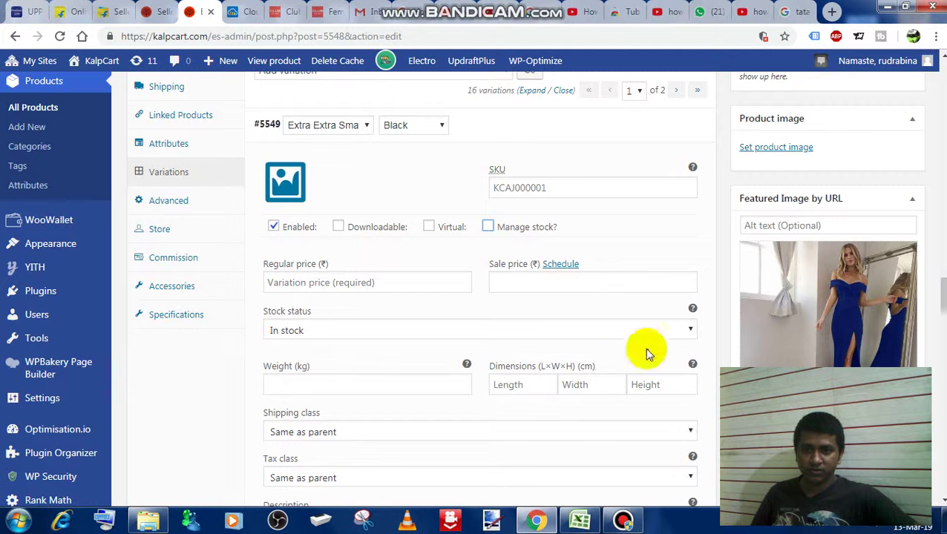
# - Check the dress's price on the Club Factory product page and return to the black variation's regular price
pyautogui.click(325, 285)
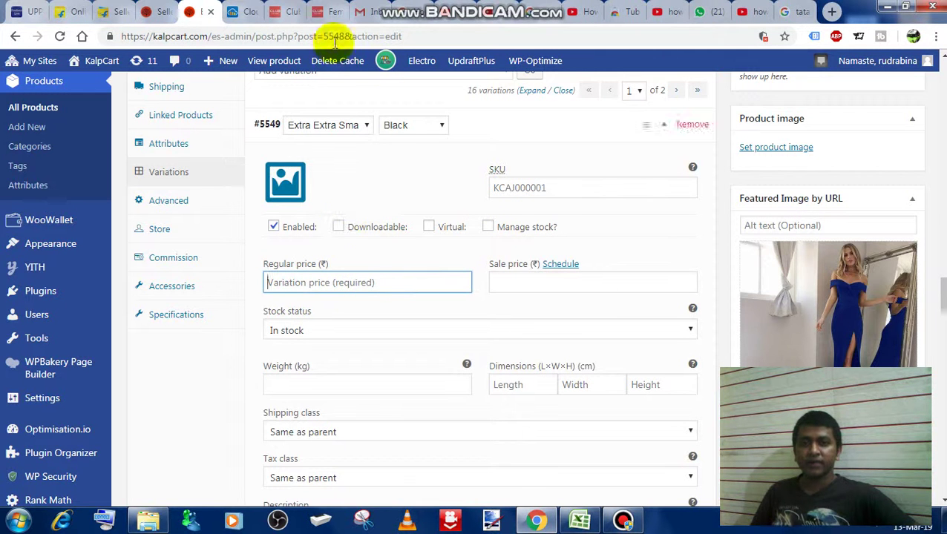
pyautogui.click(317, 14)
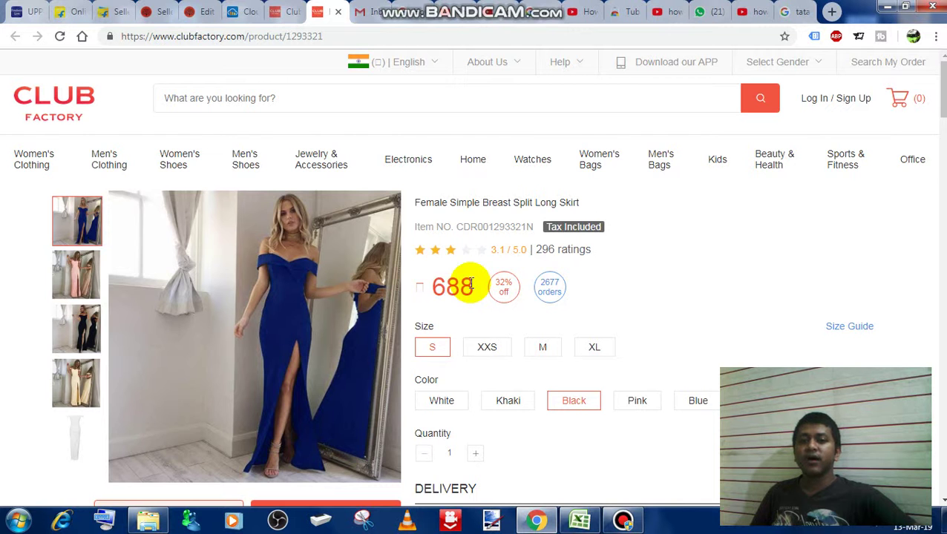
pyautogui.click(297, 13)
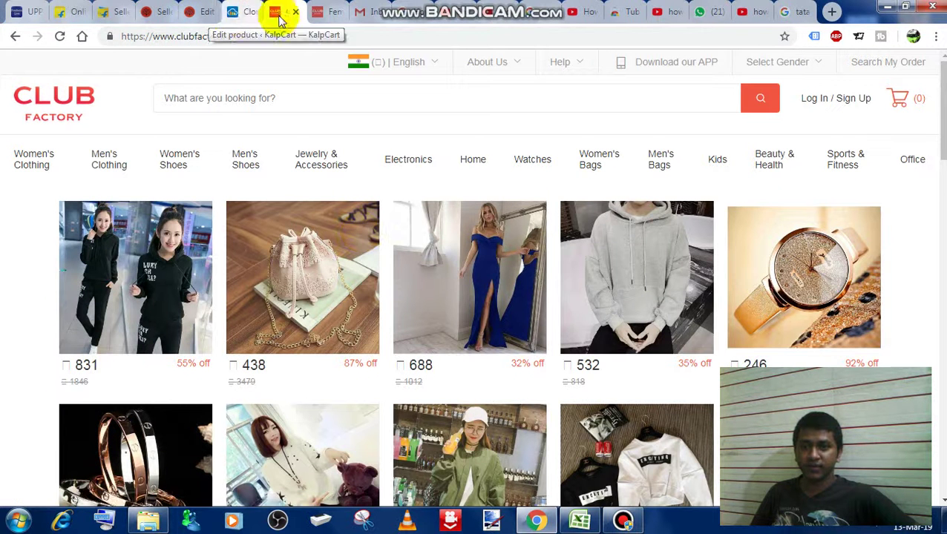
pyautogui.click(196, 13)
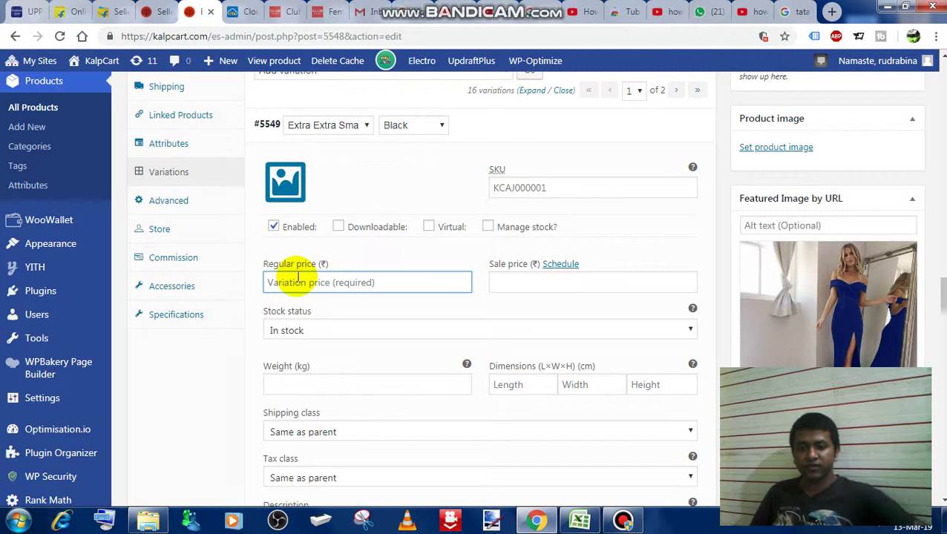
# - Set the Extra Extra Small black variation's regular price to 1088 and sale price to 888, keeping the stock status as In stock
pyautogui.write('10')
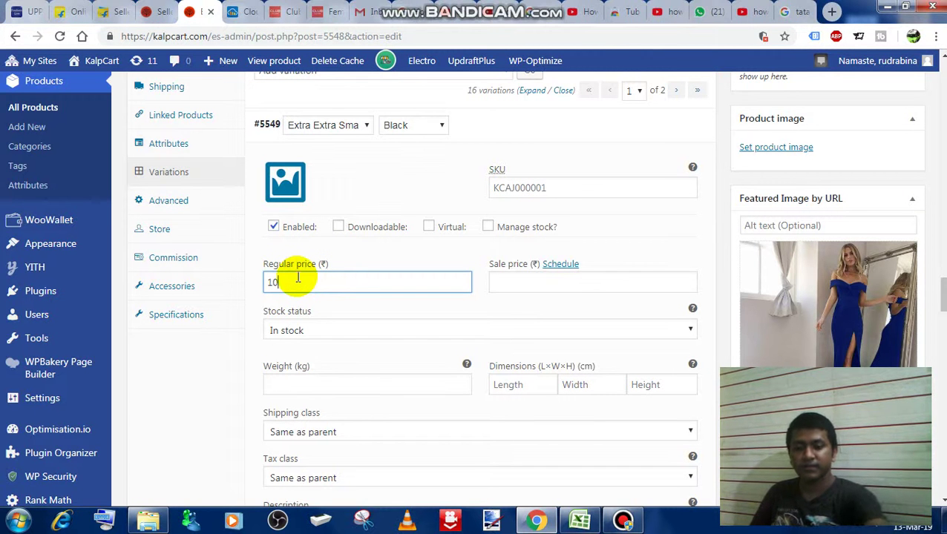
pyautogui.write('88')
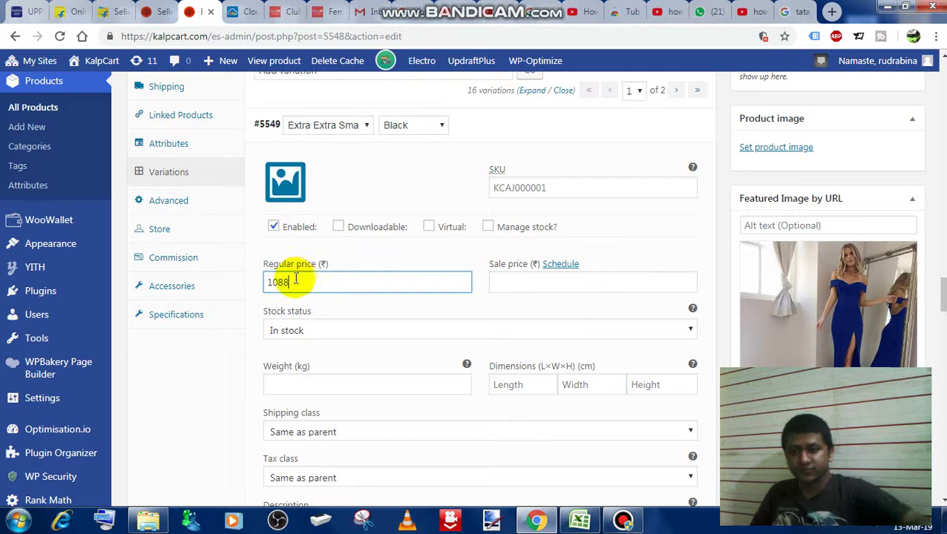
pyautogui.click(506, 279)
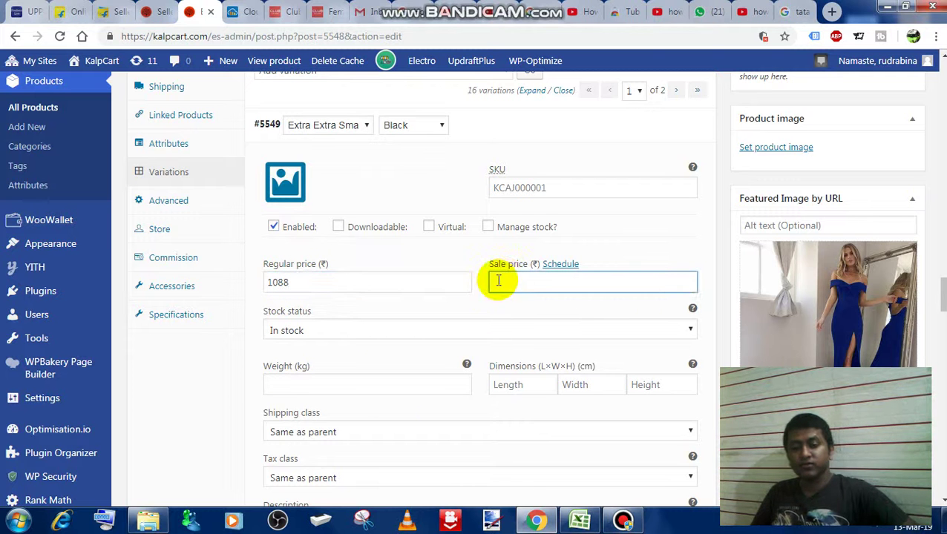
pyautogui.write('888')
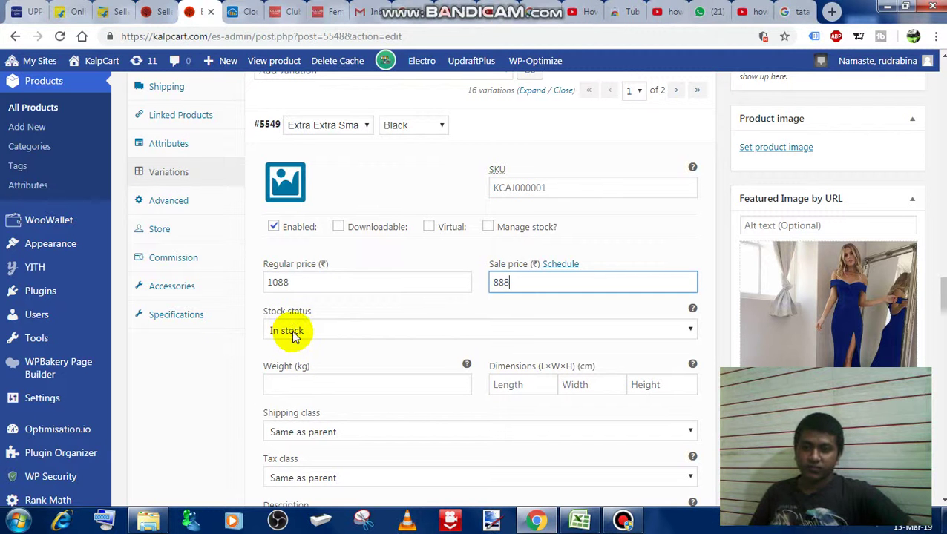
pyautogui.click(337, 332)
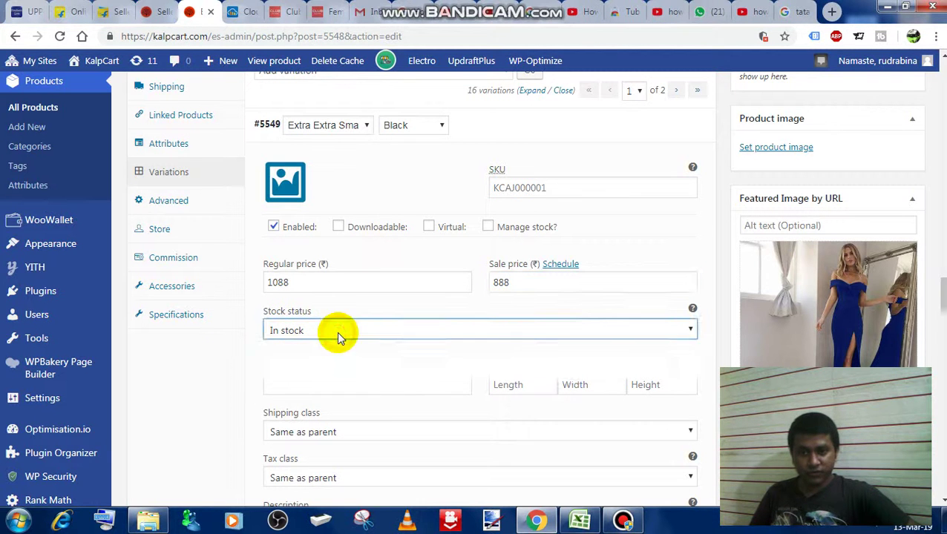
pyautogui.click(337, 331)
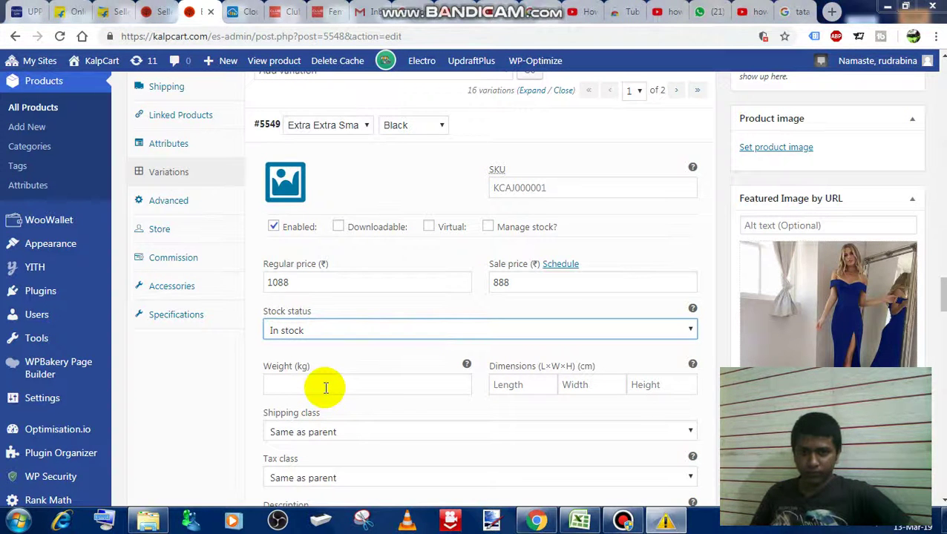
pyautogui.click(640, 113)
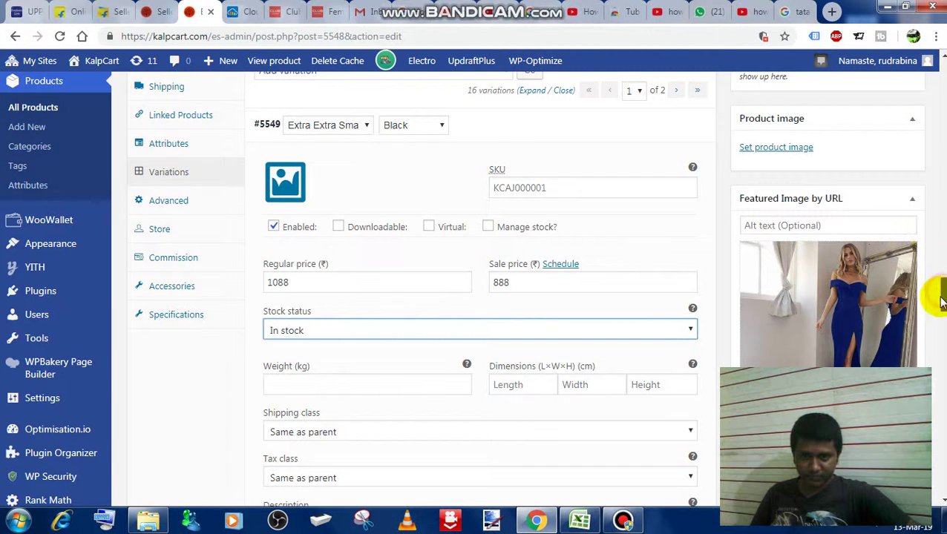
# - Examine the black variation's remaining fields, from weight and dimensions through the image URL to the commission mode
pyautogui.scroll(-2, 941, 300)
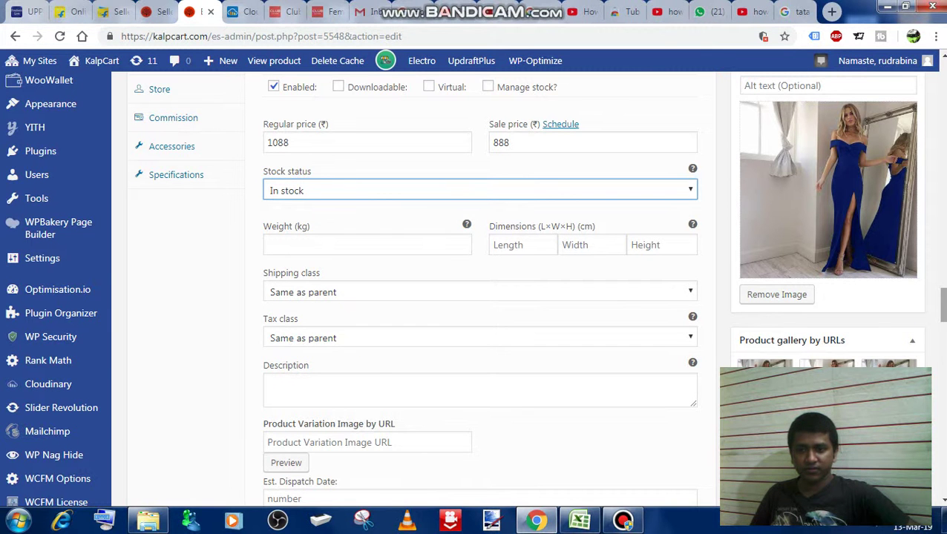
pyautogui.scroll(-5, 479, 289)
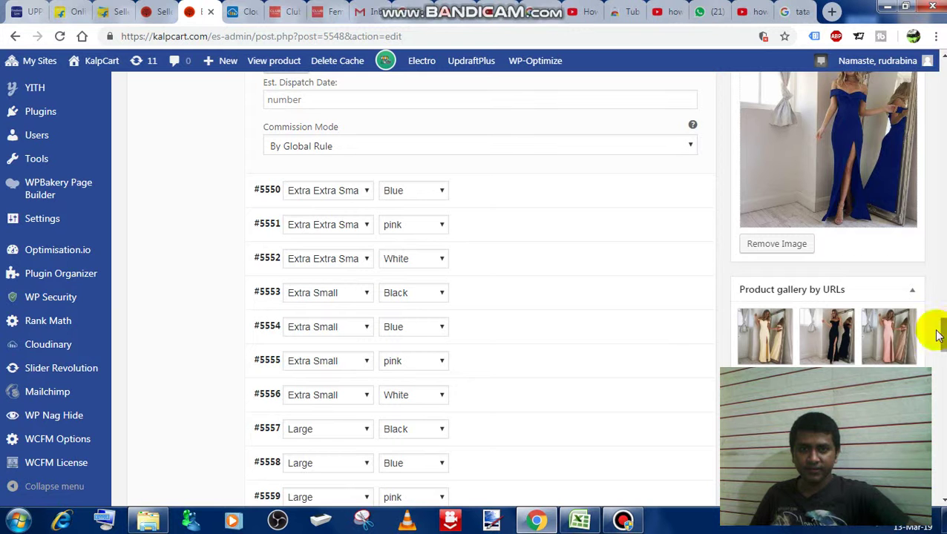
pyautogui.scroll(3, 937, 326)
pyautogui.scroll(1, 474, 289)
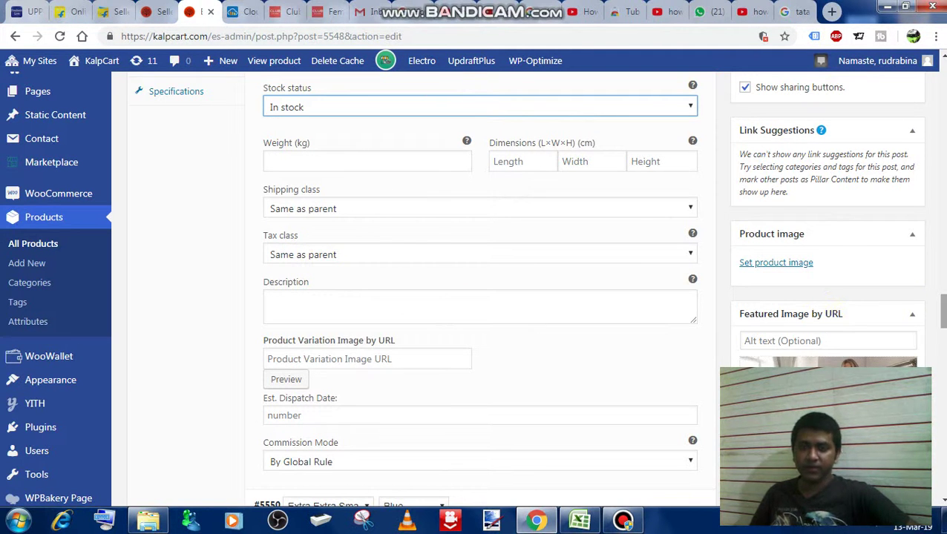
pyautogui.click(943, 312)
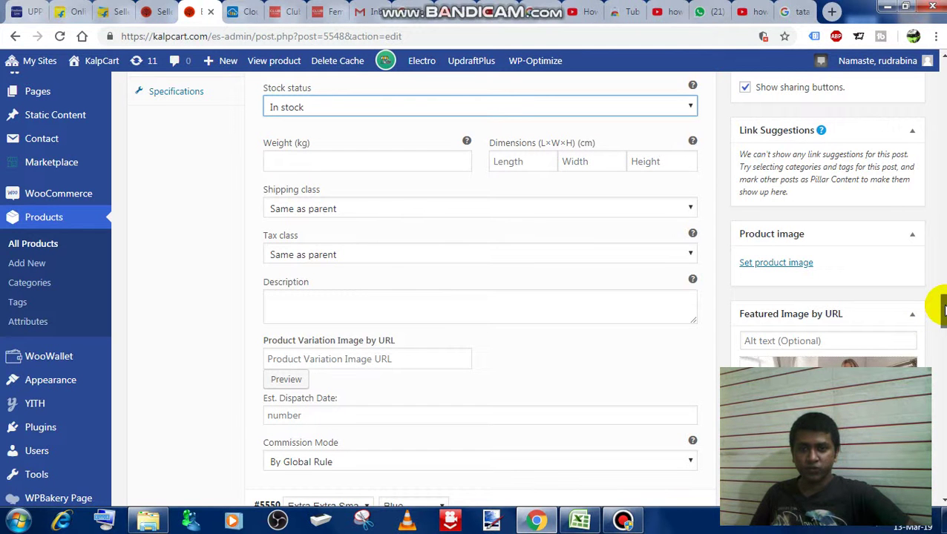
pyautogui.moveTo(943, 312)
pyautogui.mouseDown()
pyautogui.moveTo(942, 330)
pyautogui.moveTo(943, 312)
pyautogui.mouseUp()
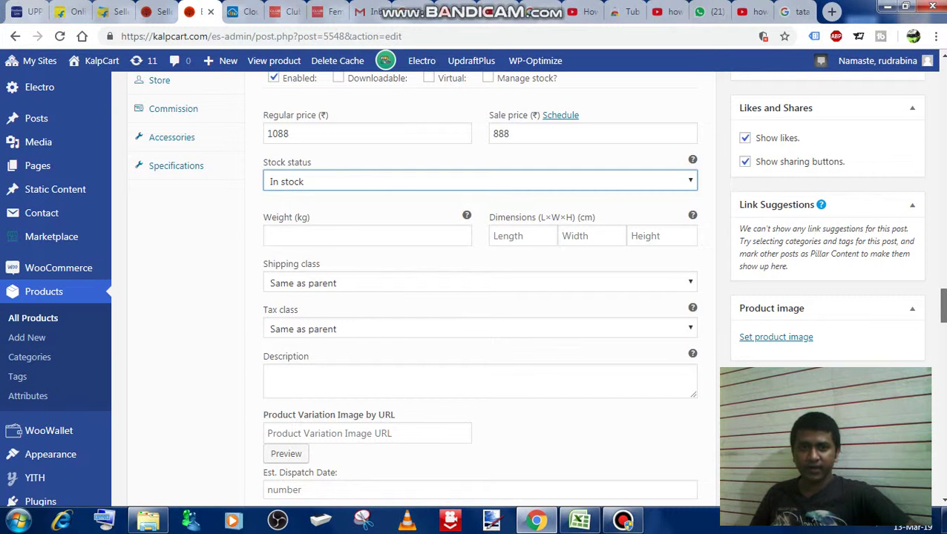
pyautogui.moveTo(941, 304); pyautogui.dragTo(943, 314)
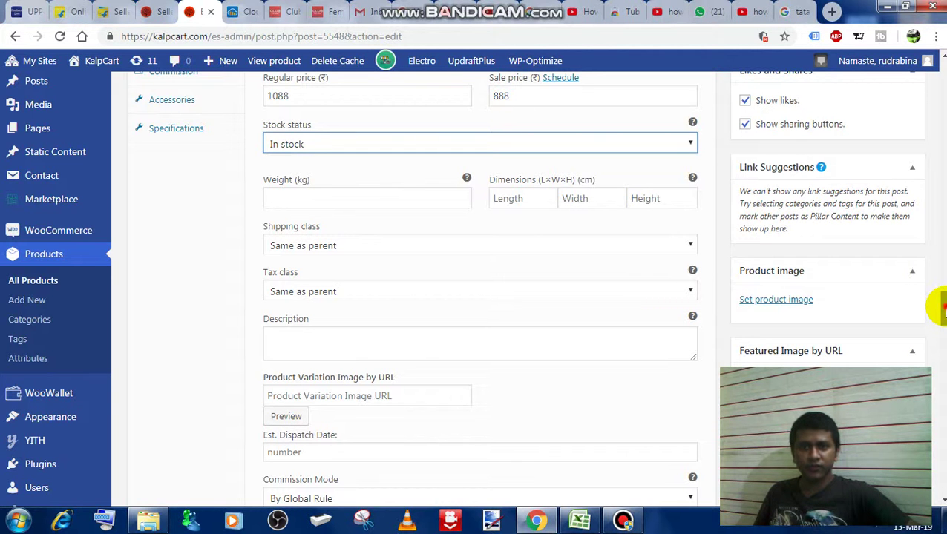
# - Change the Extra Extra Small black variation's sale price to 938, dismissing the Windows color scheme prompt
pyautogui.scroll(4, 883, 302)
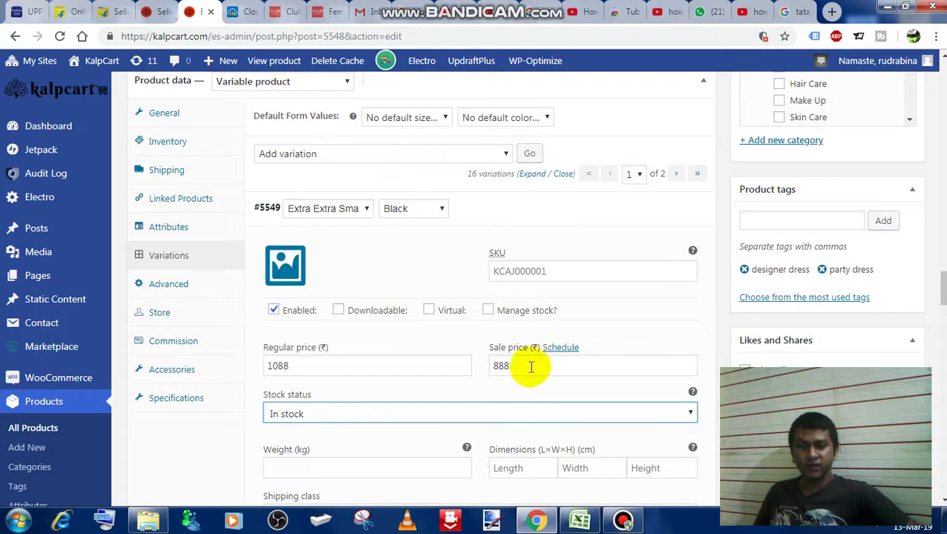
pyautogui.click(514, 366)
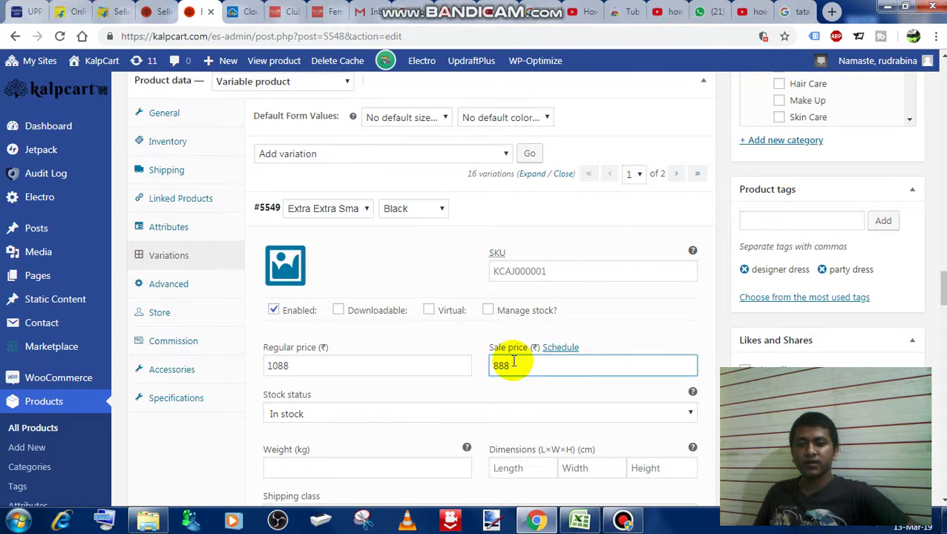
pyautogui.press('BackSpace')
pyautogui.press('BackSpace')
pyautogui.press('BackSpace')
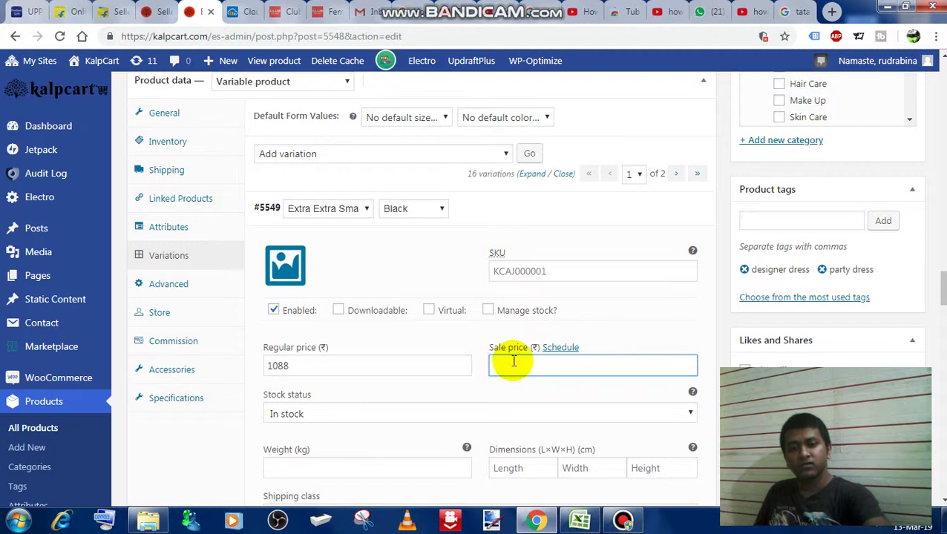
pyautogui.write('9')
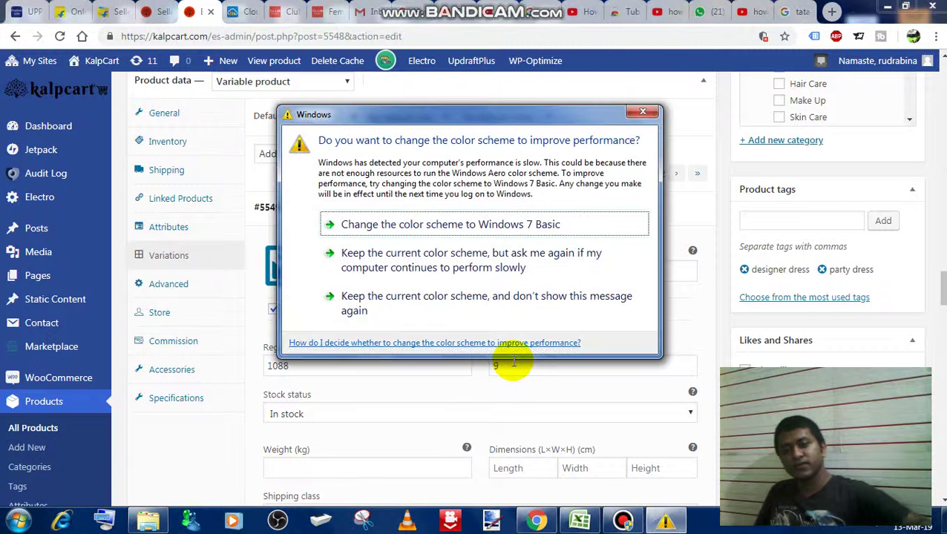
pyautogui.click(652, 115)
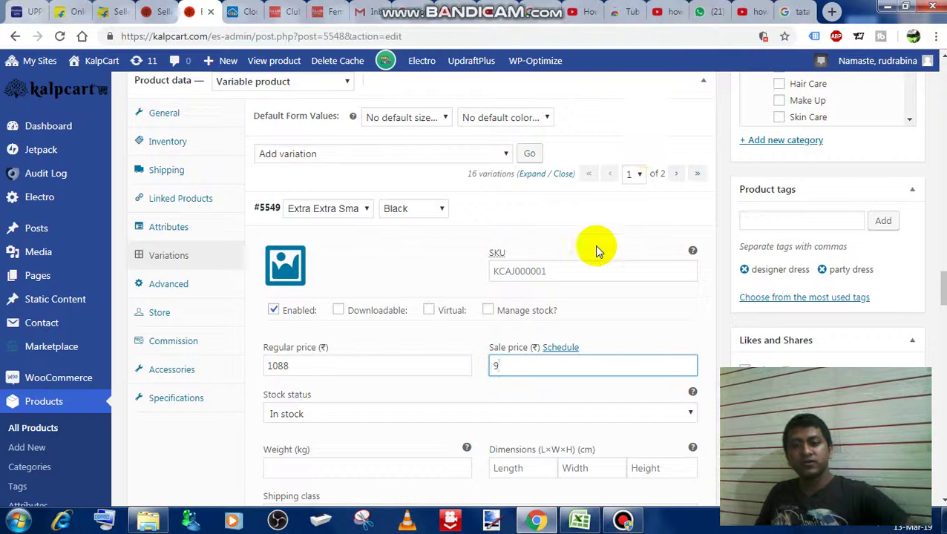
pyautogui.write('38')
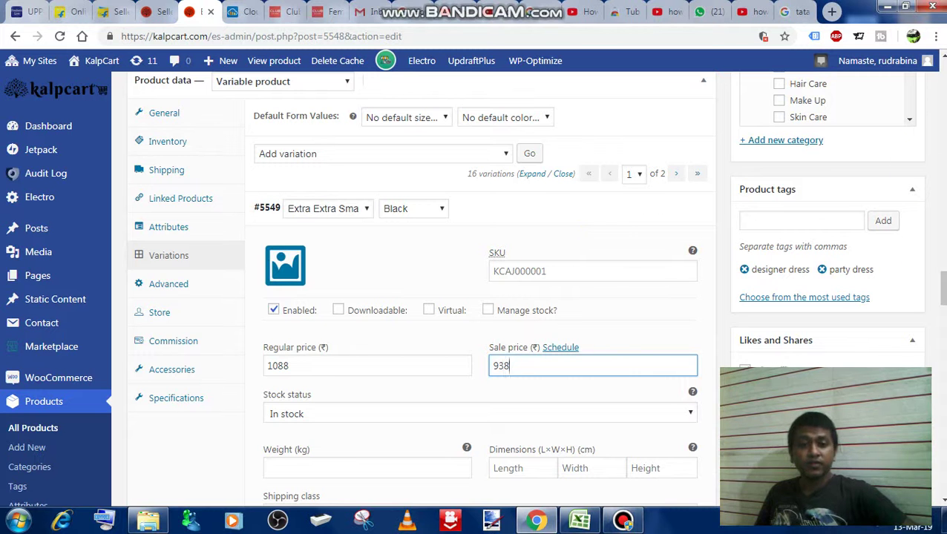
pyautogui.scroll(-3, 475, 290)
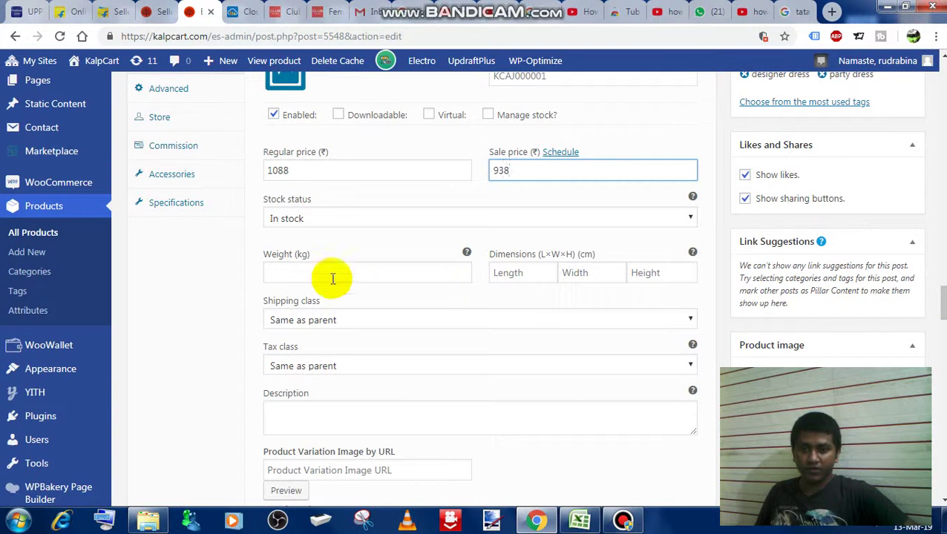
pyautogui.scroll(-1, 941, 310)
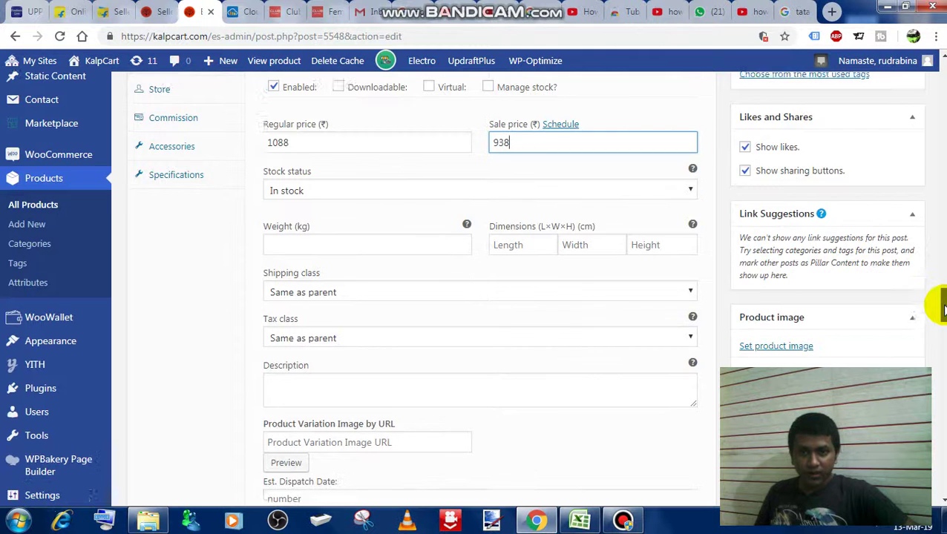
pyautogui.moveTo(941, 311)
pyautogui.mouseDown()
pyautogui.moveTo(941, 338)
pyautogui.moveTo(941, 311)
pyautogui.mouseUp()
pyautogui.click(396, 266)
pyautogui.click(590, 276)
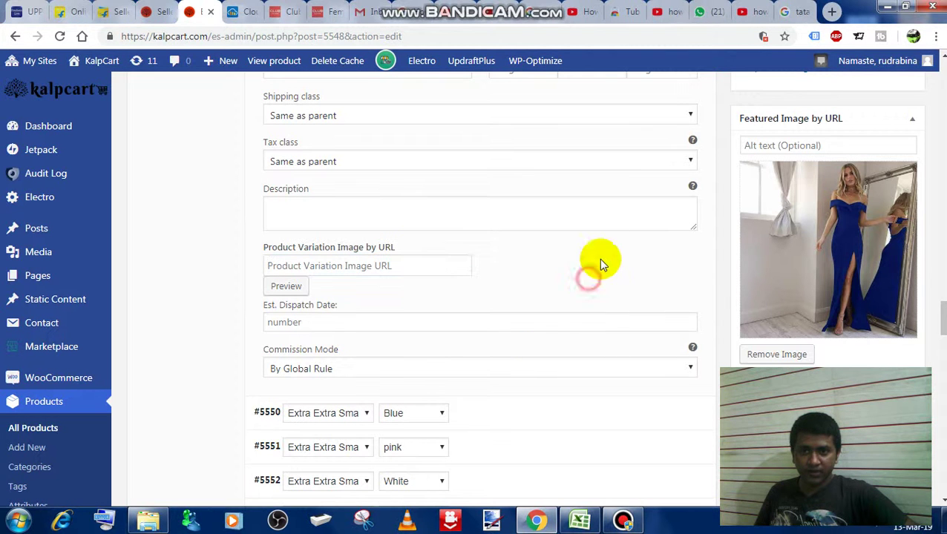
pyautogui.rightClick(827, 277)
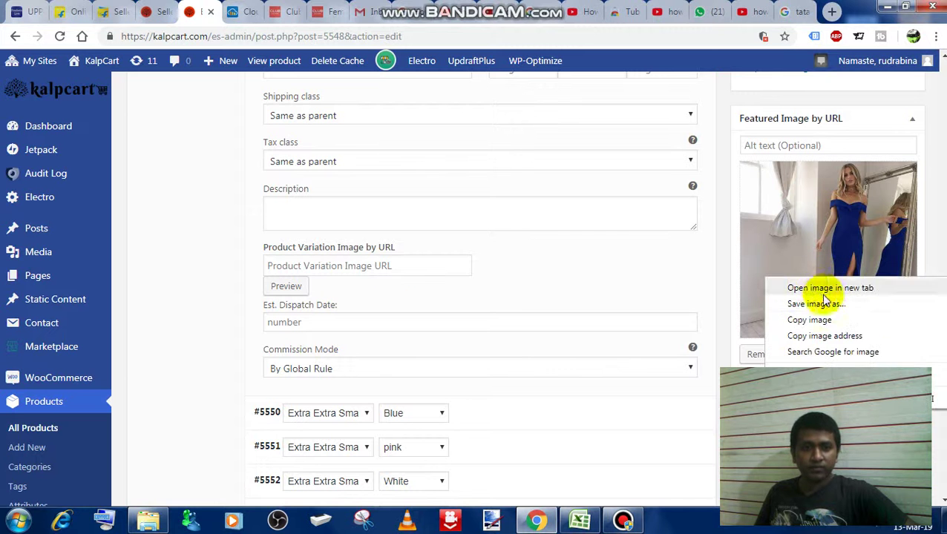
pyautogui.click(182, 217)
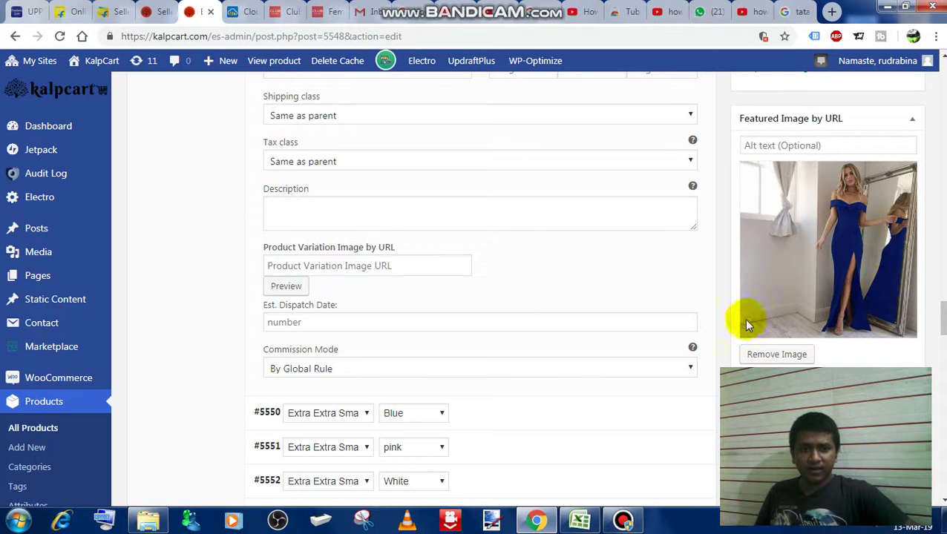
# - Copy the image address of the black dress picture in the product description
pyautogui.moveTo(944, 319); pyautogui.dragTo(936, 147)
pyautogui.click(535, 197)
pyautogui.rightClick(446, 264)
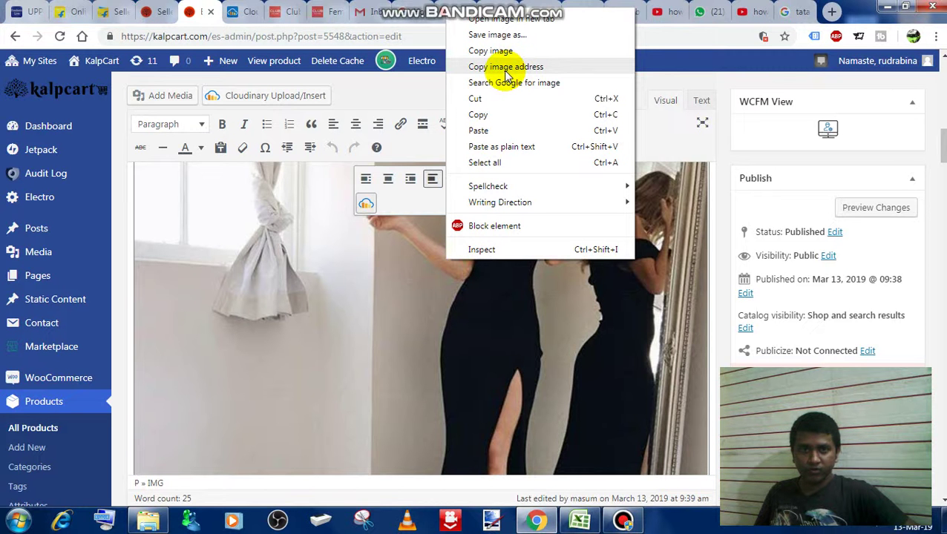
pyautogui.click(538, 67)
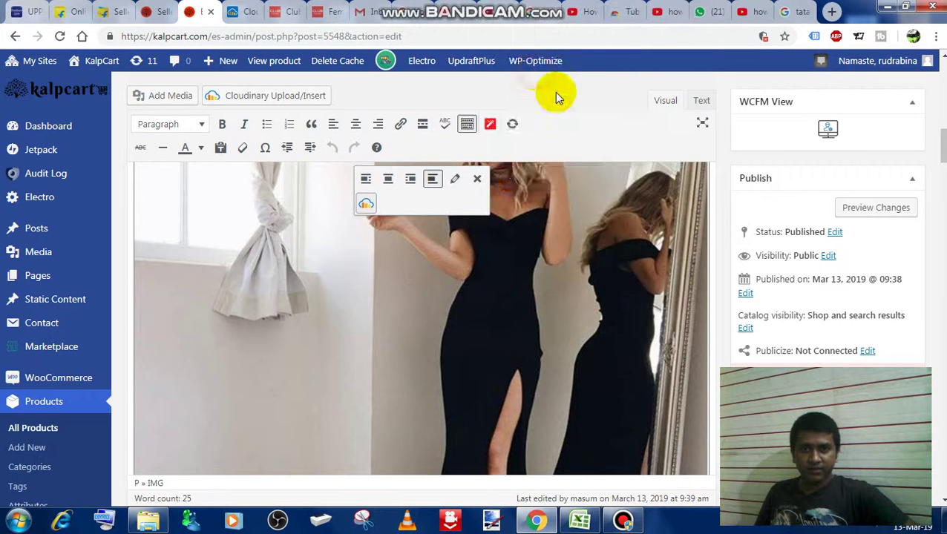
# - Paste the copied address as the Extra Extra Small black variation's image URL and preview the image
pyautogui.moveTo(944, 156); pyautogui.dragTo(934, 316)
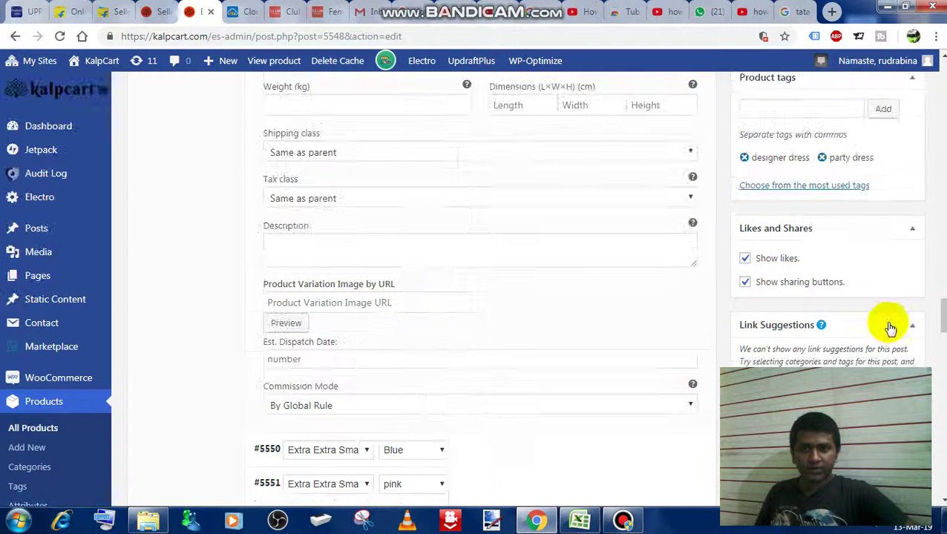
pyautogui.rightClick(354, 304)
pyautogui.click(409, 387)
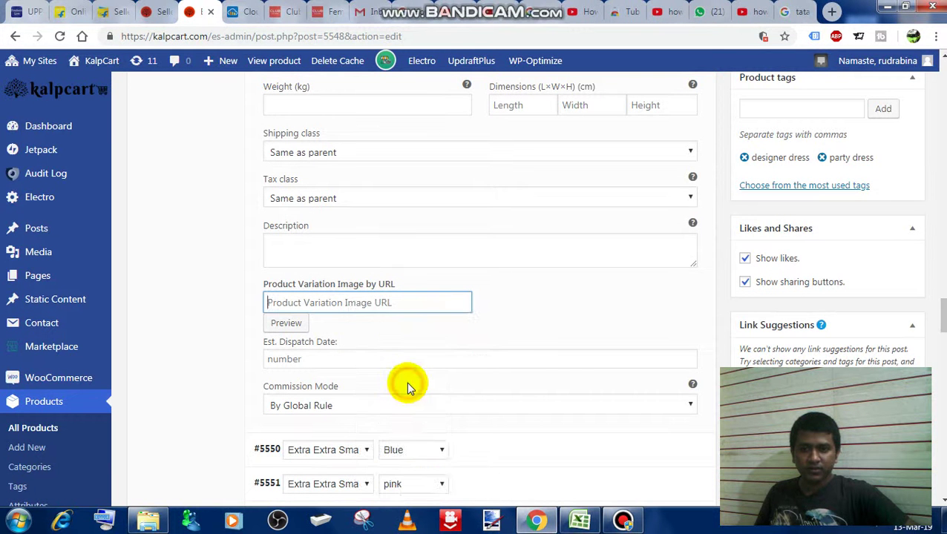
pyautogui.click(286, 324)
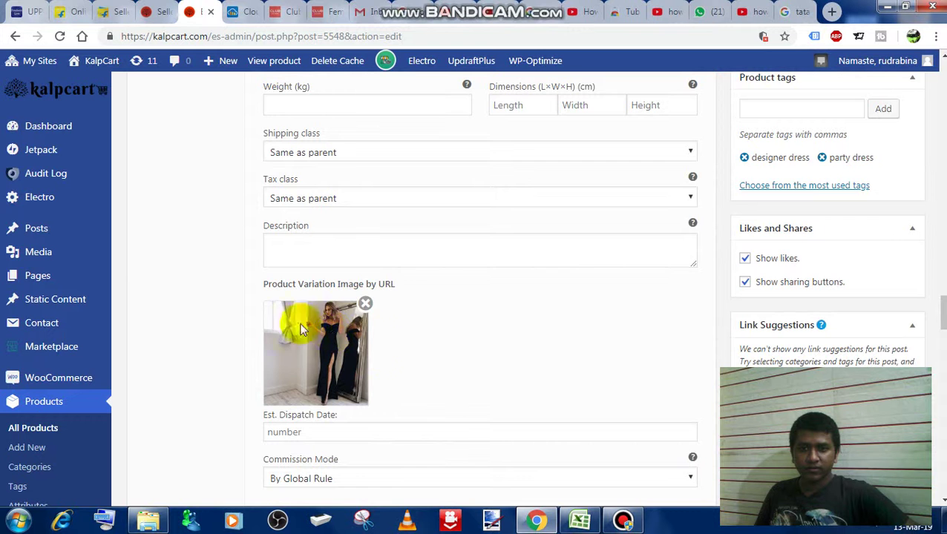
# - Expand the Extra Extra Small blue variation and set its regular price to 1088, dismissing the Windows color scheme prompt
pyautogui.moveTo(941, 312); pyautogui.dragTo(940, 319)
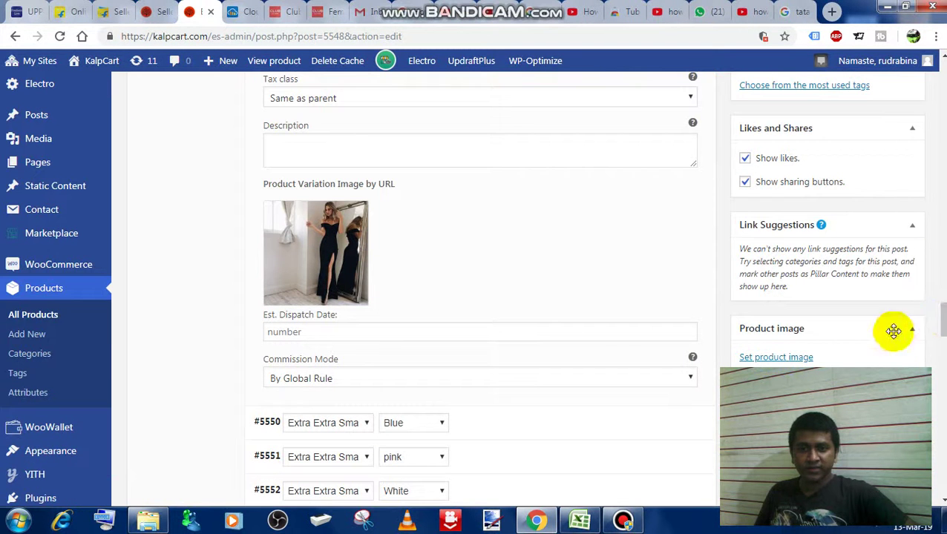
pyautogui.moveTo(940, 319); pyautogui.dragTo(940, 325)
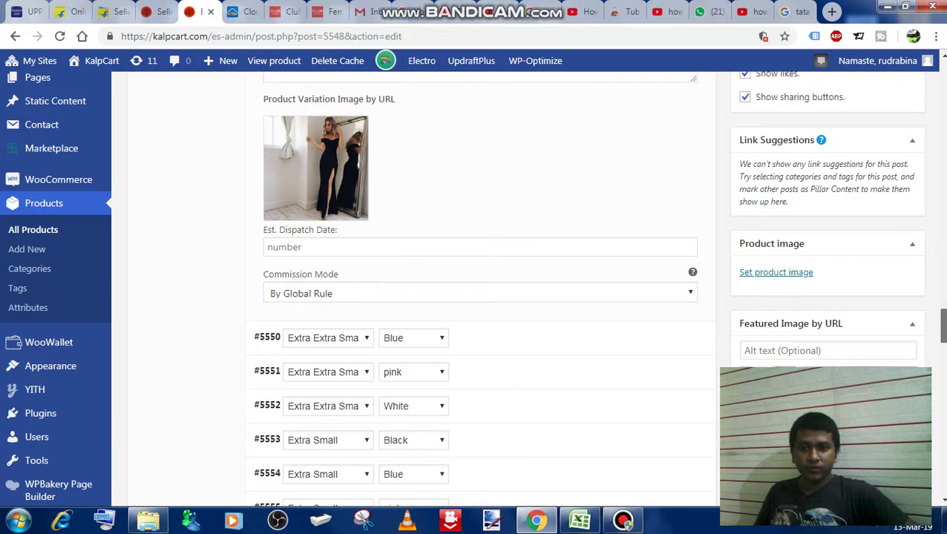
pyautogui.scroll(1, 552, 372)
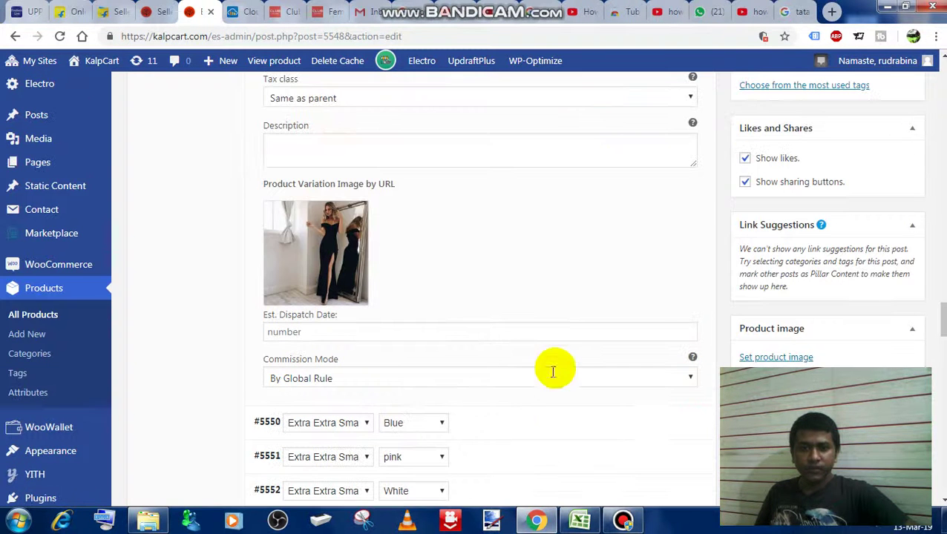
pyautogui.click(526, 424)
pyautogui.moveTo(936, 297); pyautogui.dragTo(941, 331)
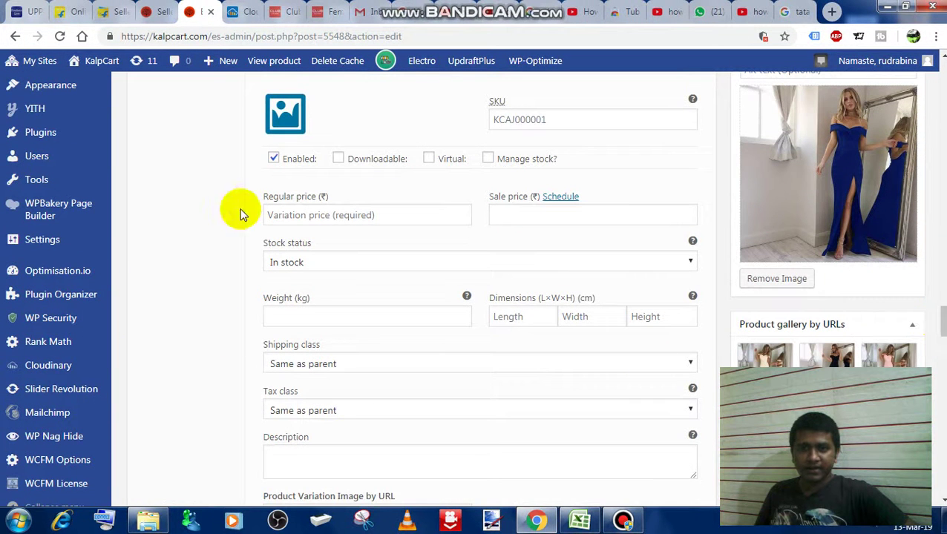
pyautogui.click(309, 221)
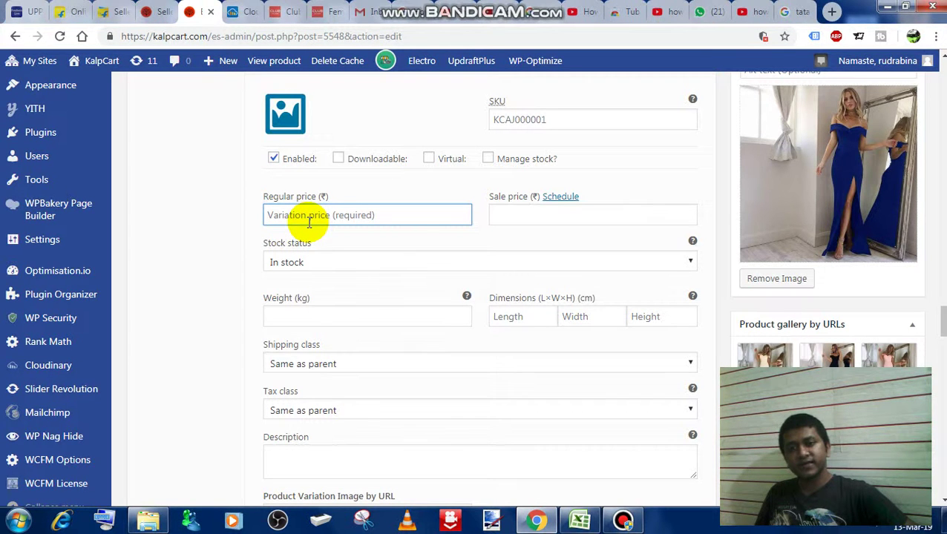
pyautogui.write('10')
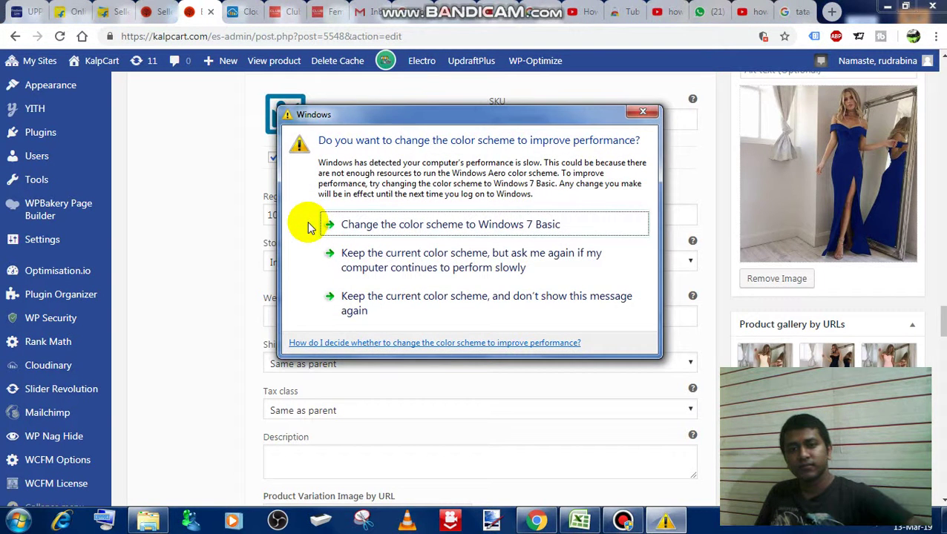
pyautogui.click(643, 111)
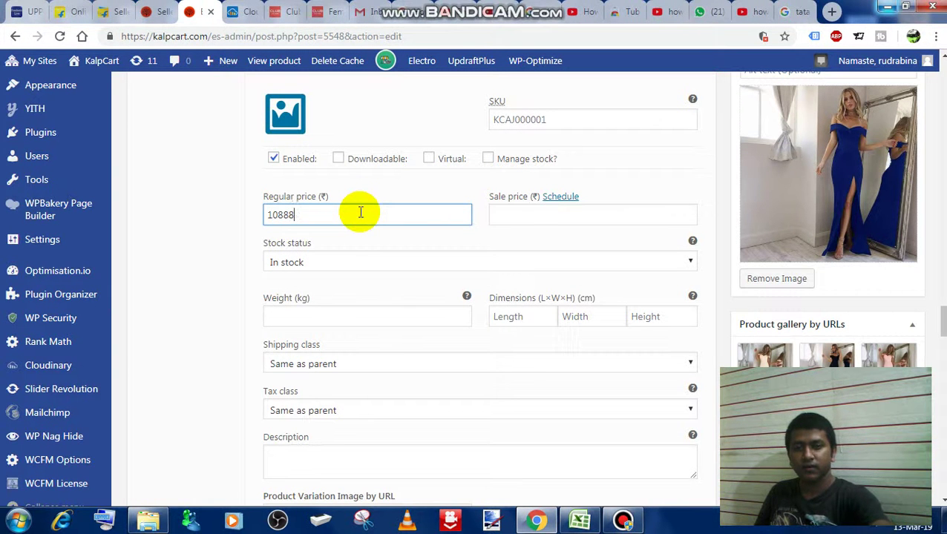
# - Set the Extra Extra Small blue variation's sale price to 938 and collapse the variation
pyautogui.click(514, 213)
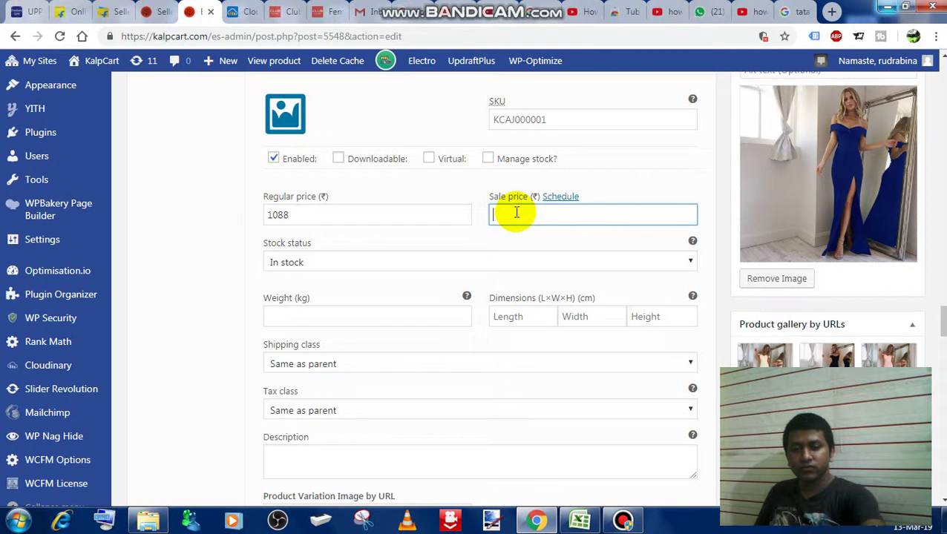
pyautogui.write('93')
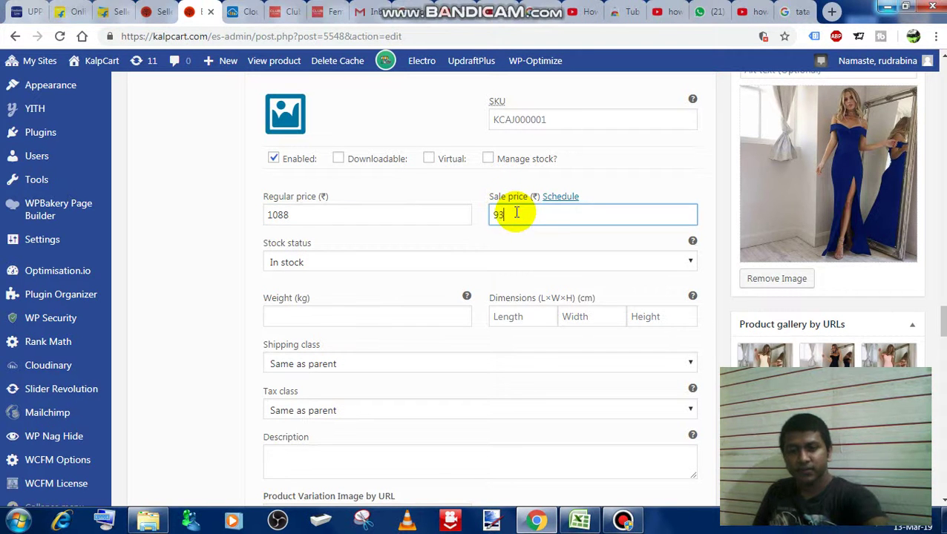
pyautogui.write('8')
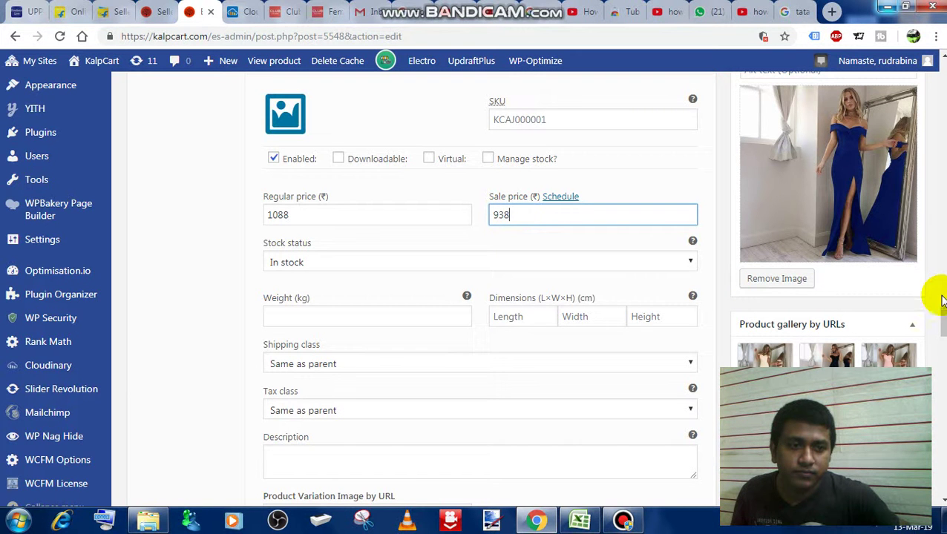
pyautogui.scroll(-3, 480, 290)
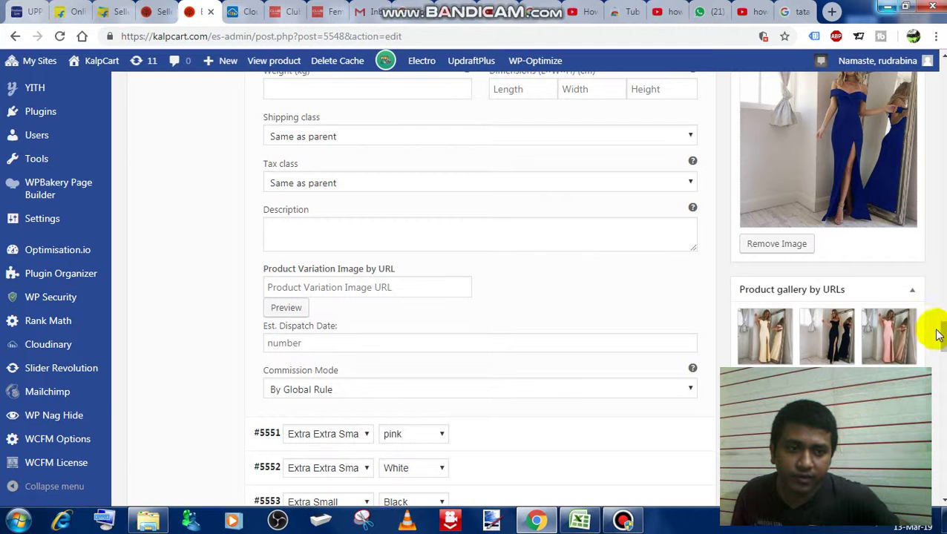
pyautogui.scroll(4, 670, 241)
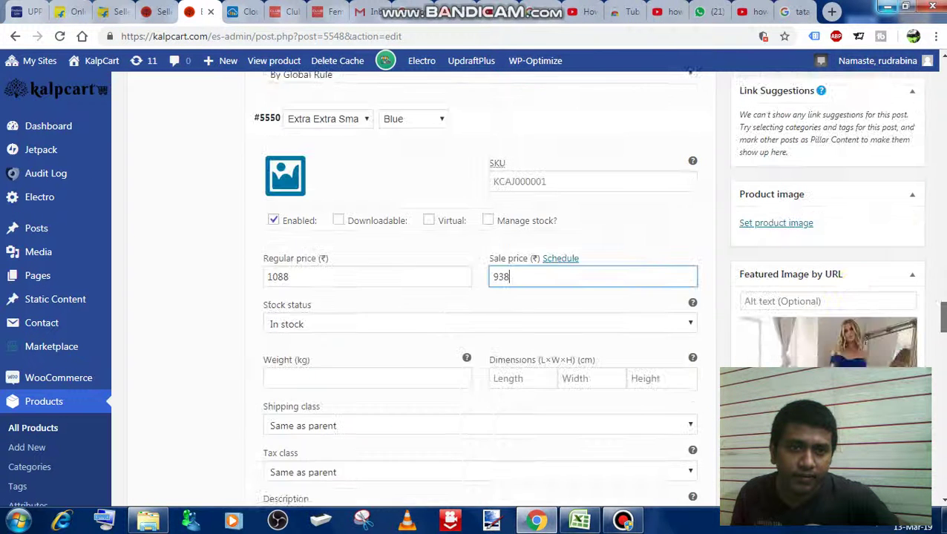
pyautogui.click(659, 142)
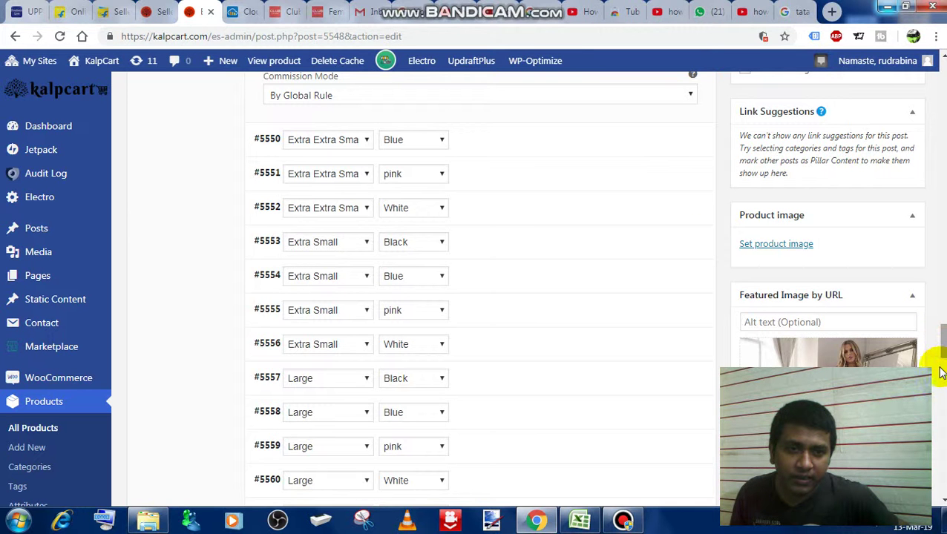
# - Save the changes made to the product's variations
pyautogui.moveTo(944, 355); pyautogui.dragTo(934, 355)
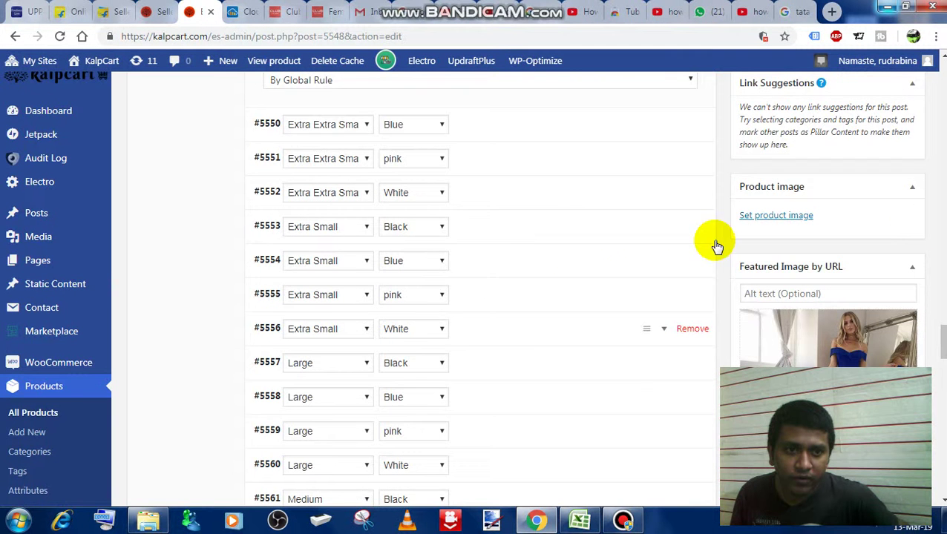
pyautogui.moveTo(943, 355); pyautogui.dragTo(943, 357)
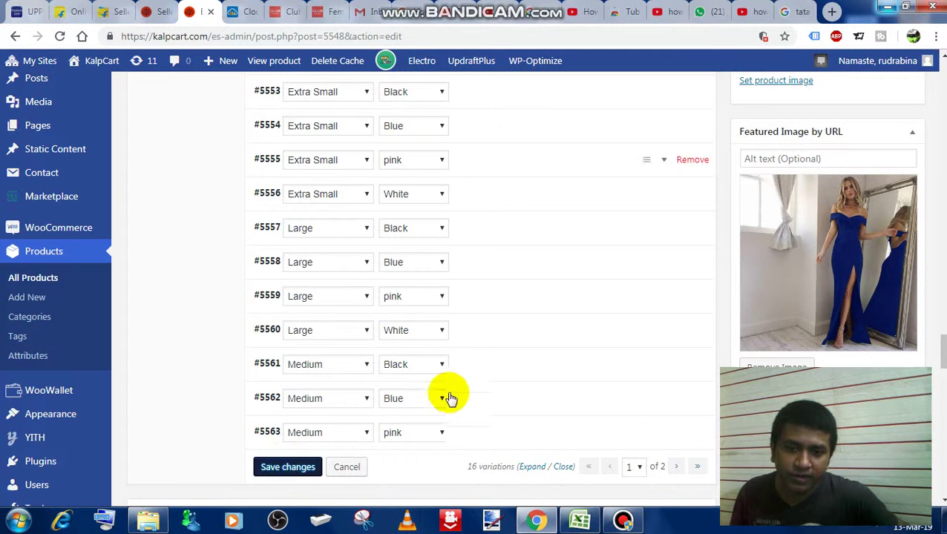
pyautogui.click(623, 522)
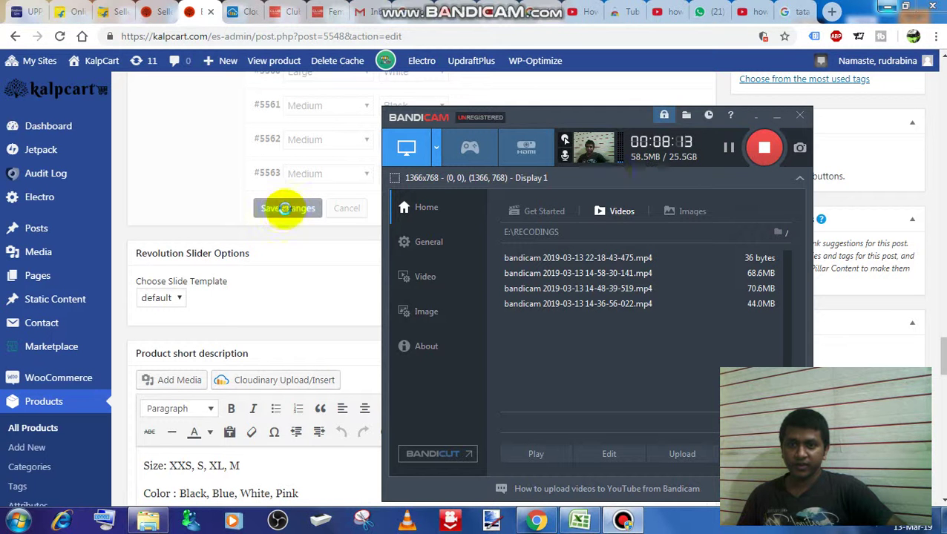
pyautogui.click(776, 116)
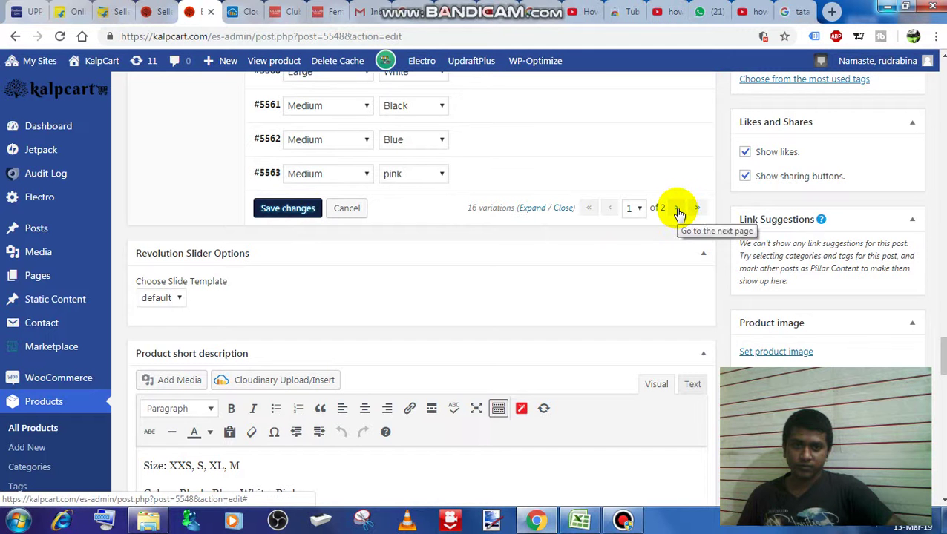
# - Go to the second page of the variations list, agreeing to save changes before changing page
pyautogui.click(676, 209)
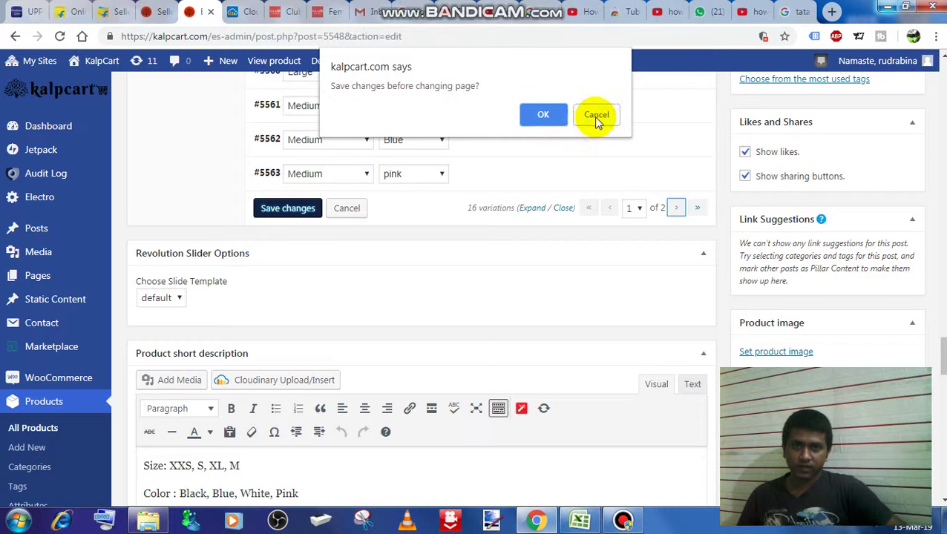
pyautogui.click(540, 118)
pyautogui.click(301, 219)
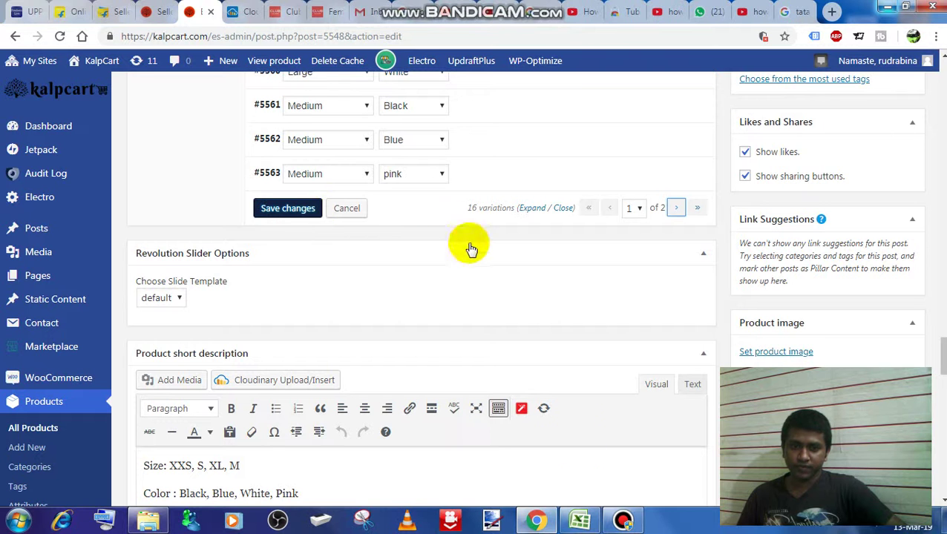
pyautogui.click(638, 513)
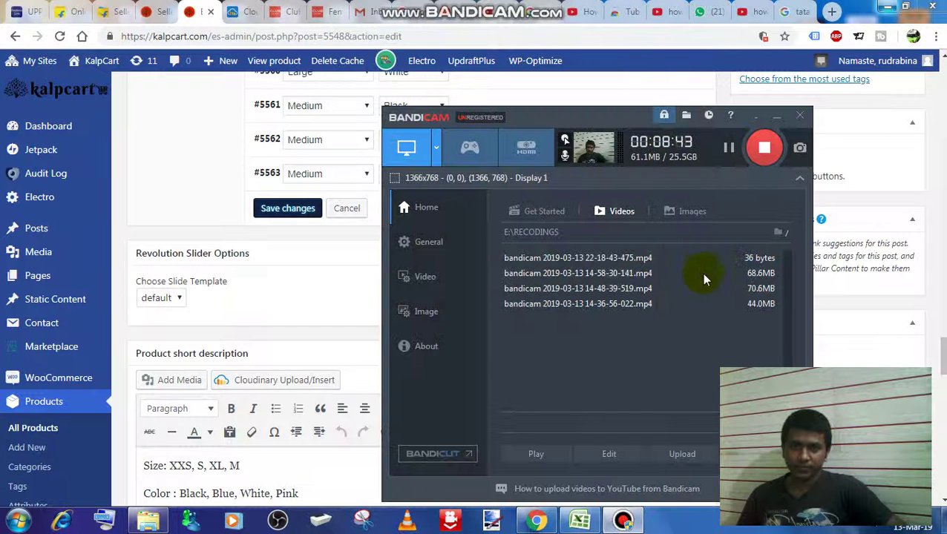
pyautogui.click(729, 152)
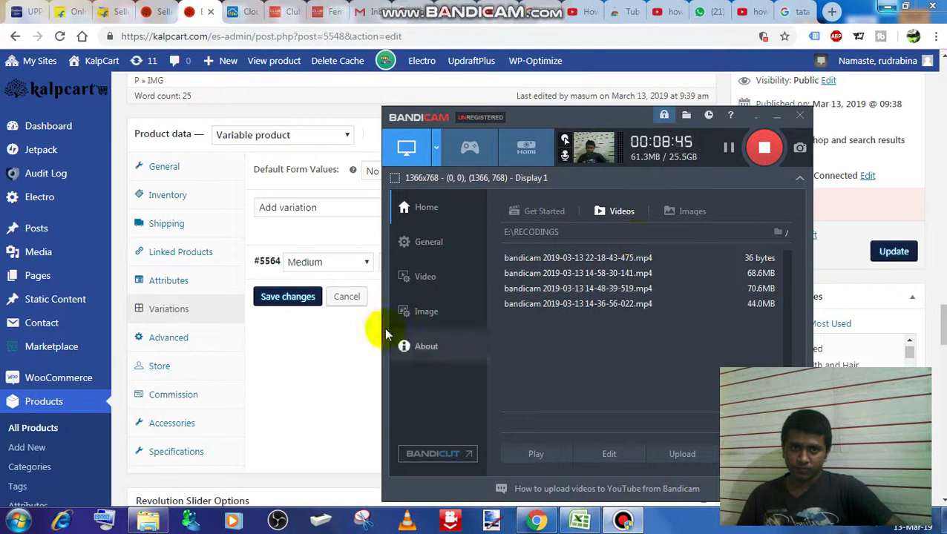
pyautogui.click(777, 119)
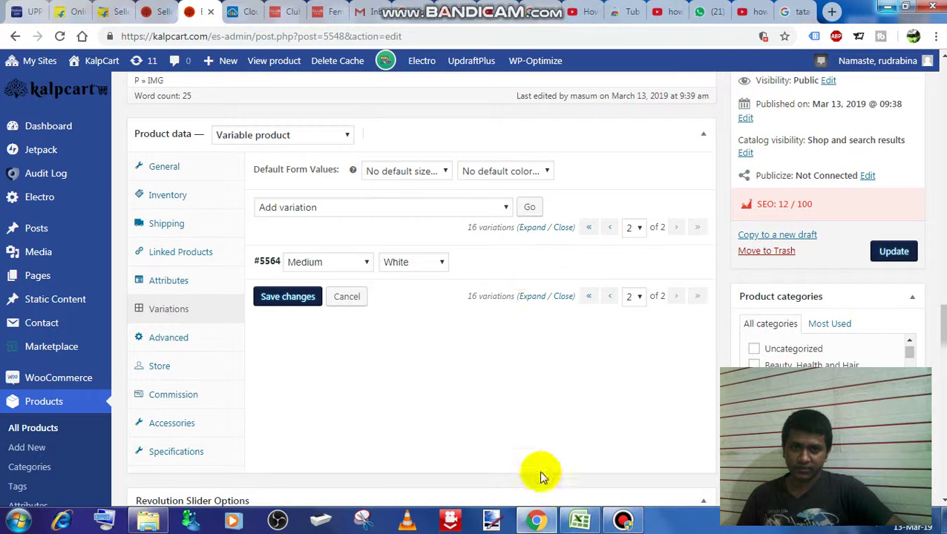
# - Open the dress product's permalink in a new browser tab and switch to the storefront page
pyautogui.click(631, 523)
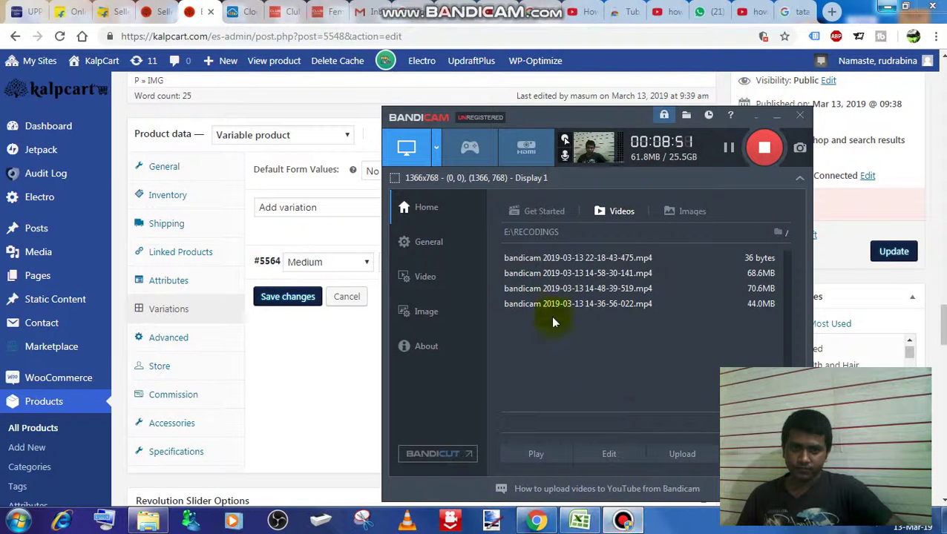
pyautogui.click(729, 149)
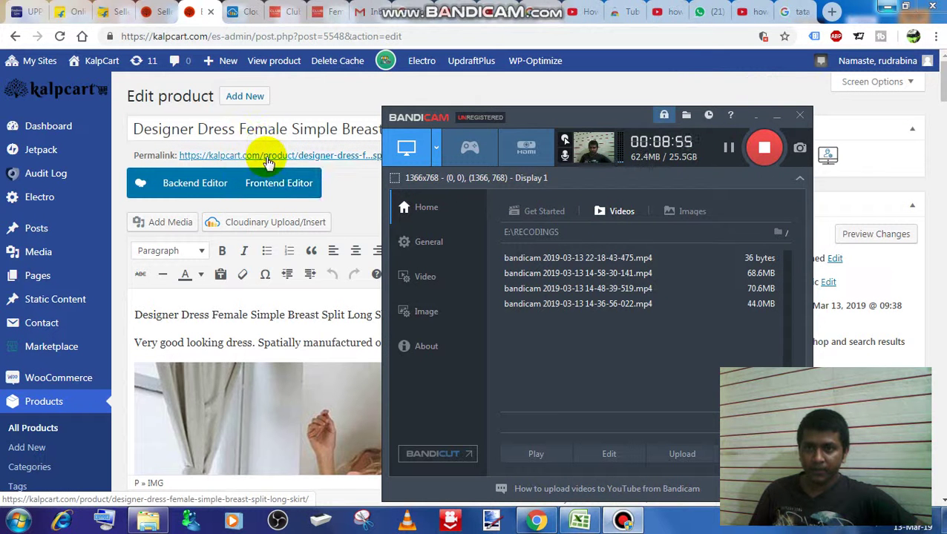
pyautogui.rightClick(265, 159)
pyautogui.click(283, 163)
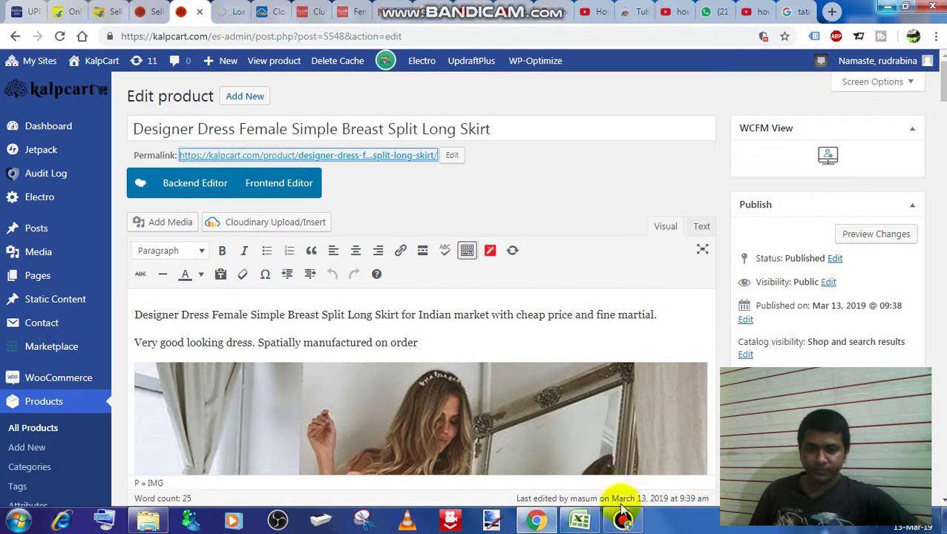
pyautogui.click(228, 15)
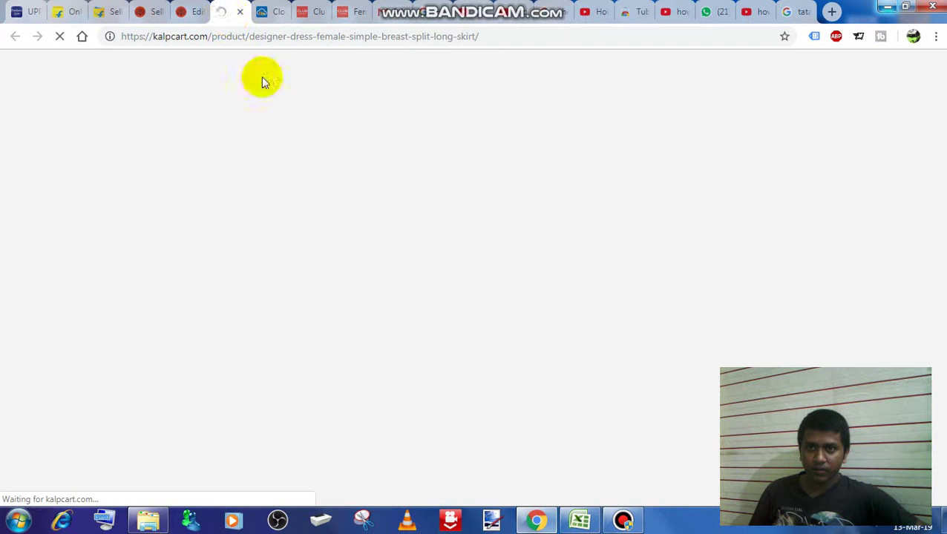
pyautogui.click(622, 524)
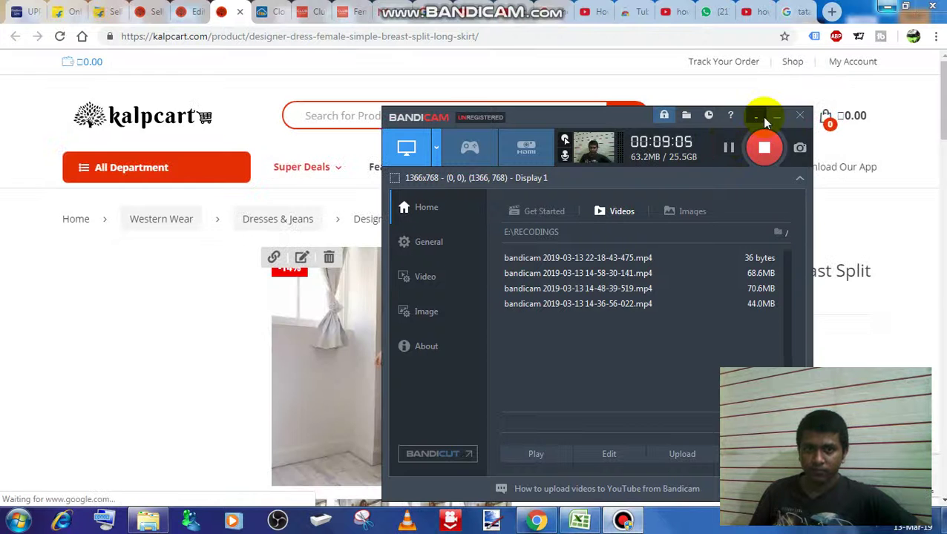
pyautogui.click(776, 115)
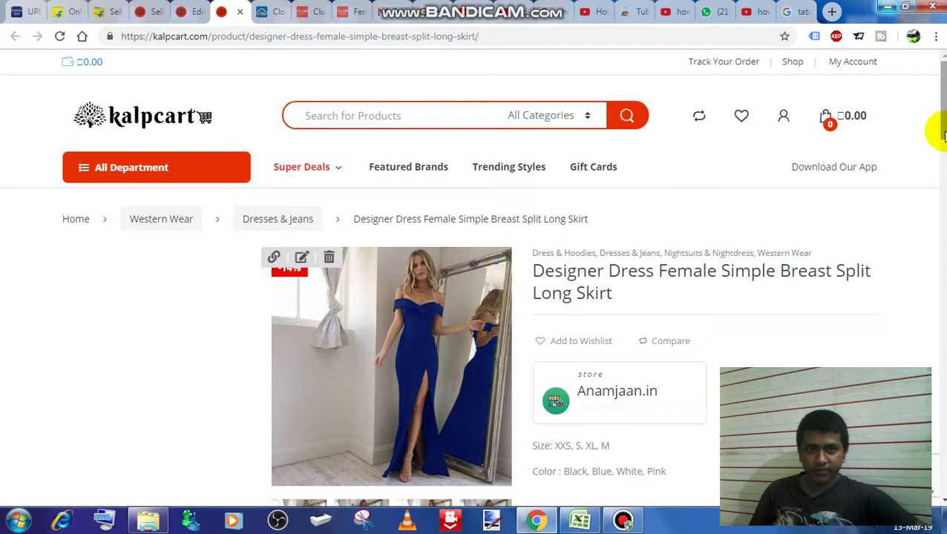
# - View the black and pink dress pictures in the product page's image gallery
pyautogui.scroll(-1, 941, 130)
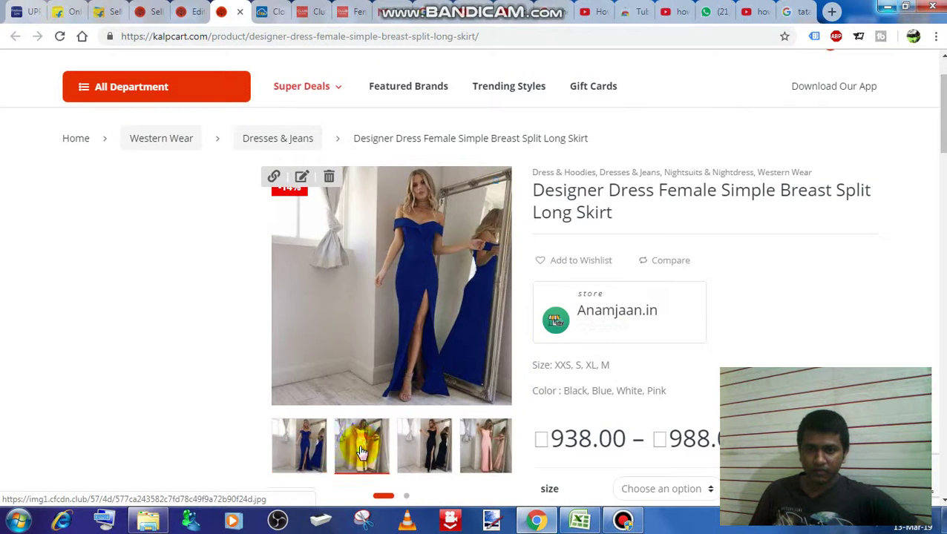
pyautogui.click(403, 450)
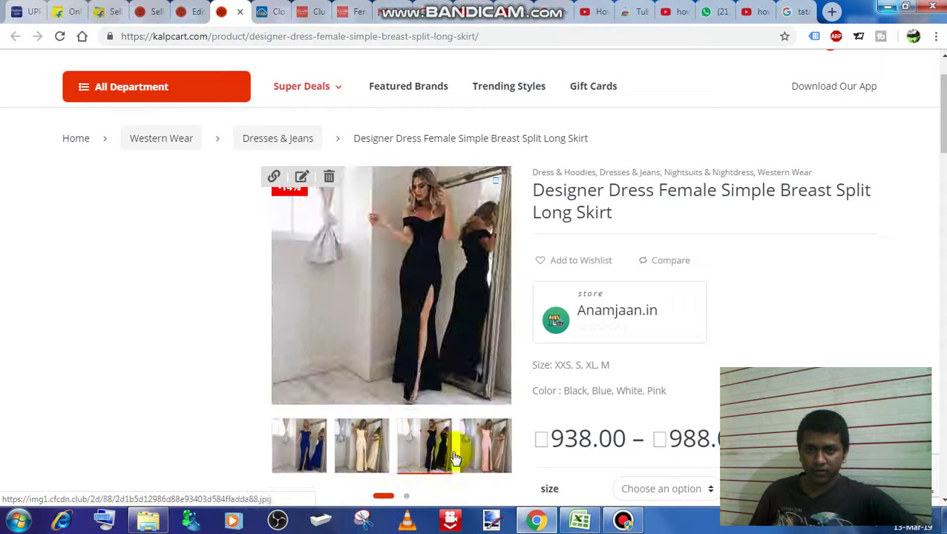
pyautogui.click(467, 449)
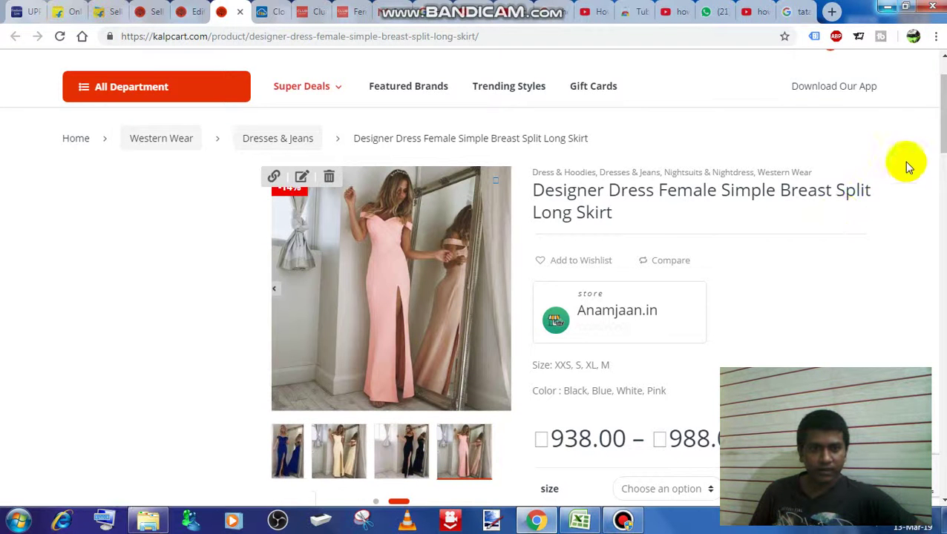
# - Inspect the size and color choices offered under the product's price range
pyautogui.moveTo(942, 137); pyautogui.dragTo(943, 182)
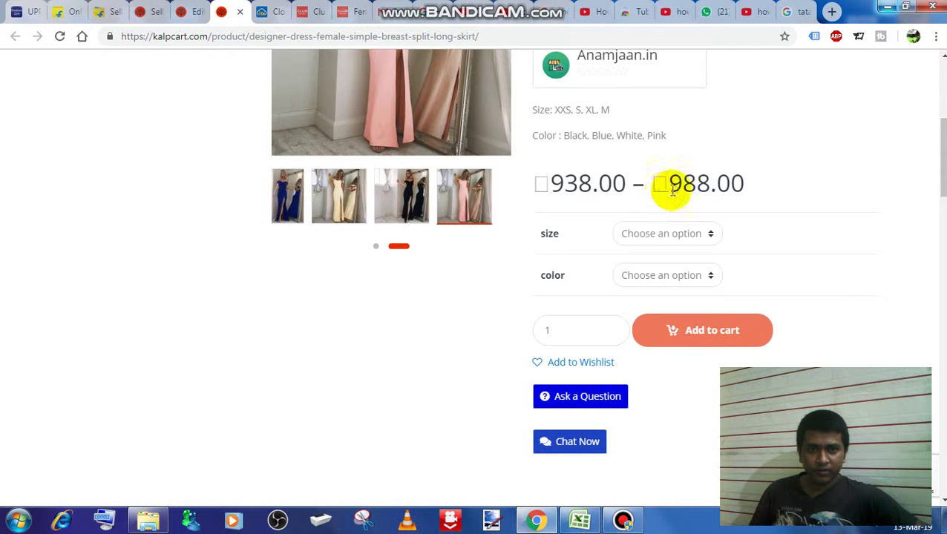
pyautogui.click(662, 235)
pyautogui.click(764, 271)
pyautogui.click(651, 273)
pyautogui.click(797, 268)
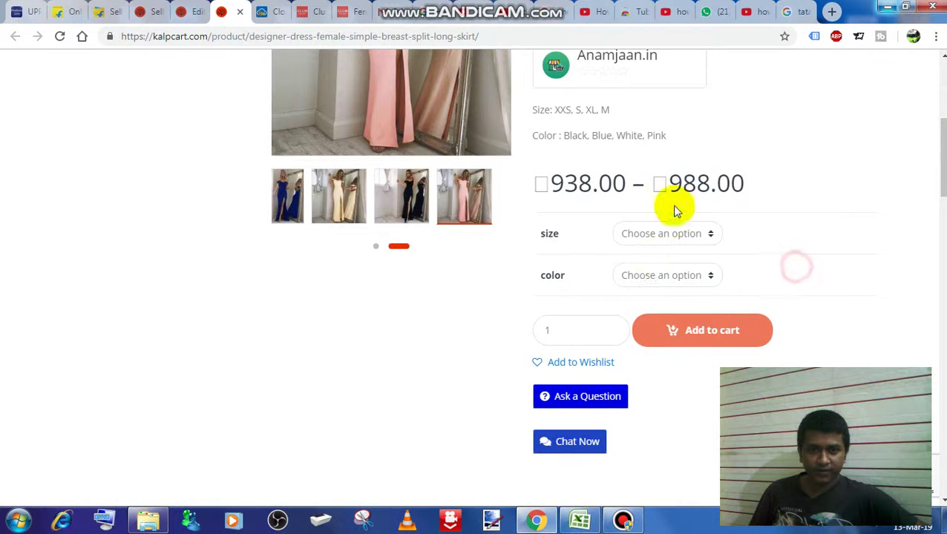
# - Select size Extra Extra Small and color Blue on the product page to check that variation's price and image
pyautogui.click(665, 233)
pyautogui.click(652, 267)
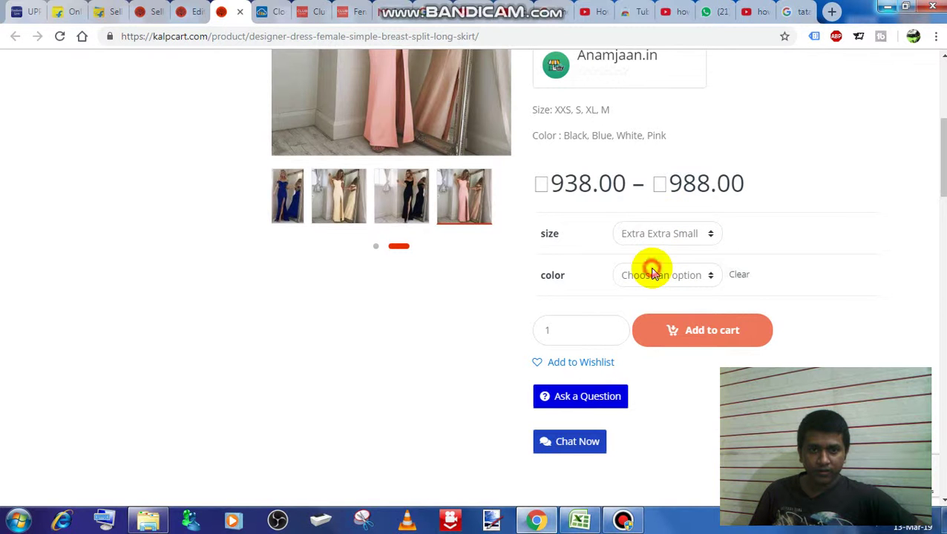
pyautogui.click(651, 275)
pyautogui.click(636, 322)
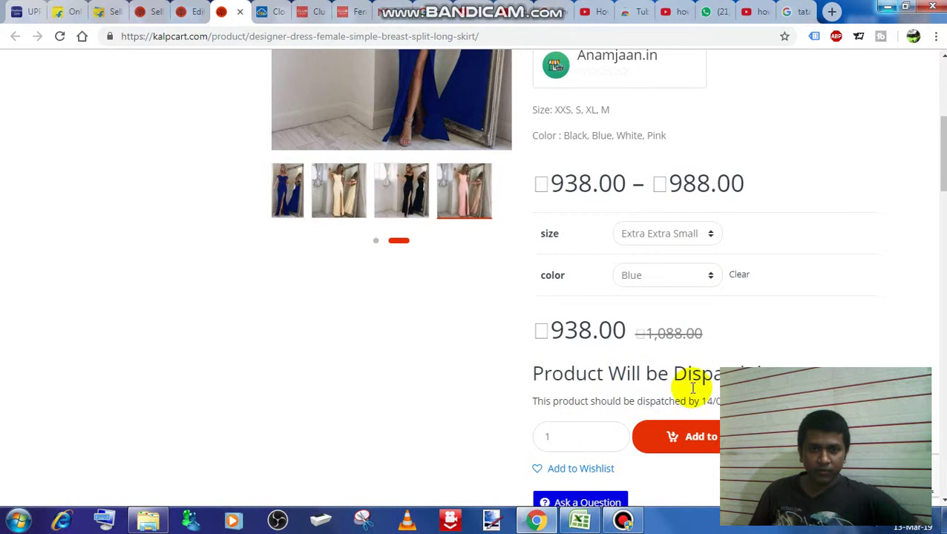
pyautogui.click(623, 520)
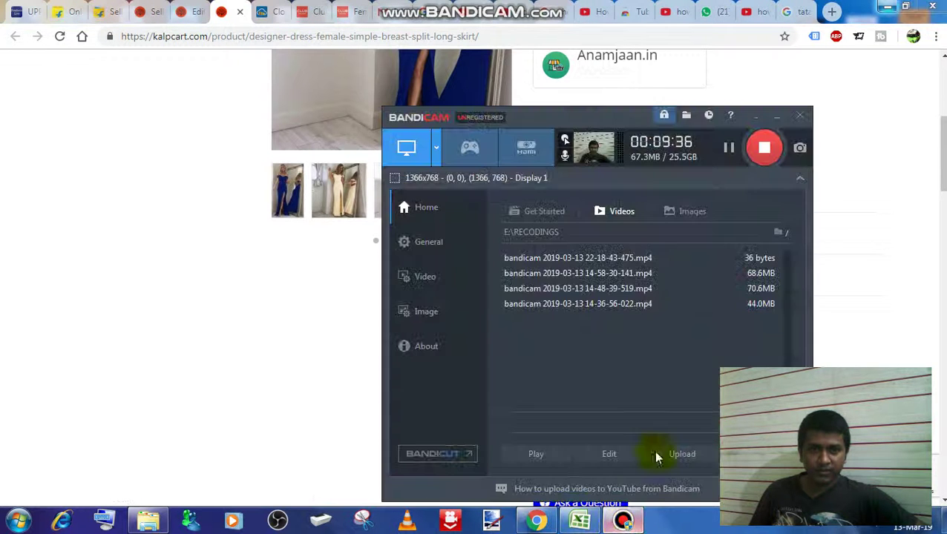
pyautogui.click(777, 118)
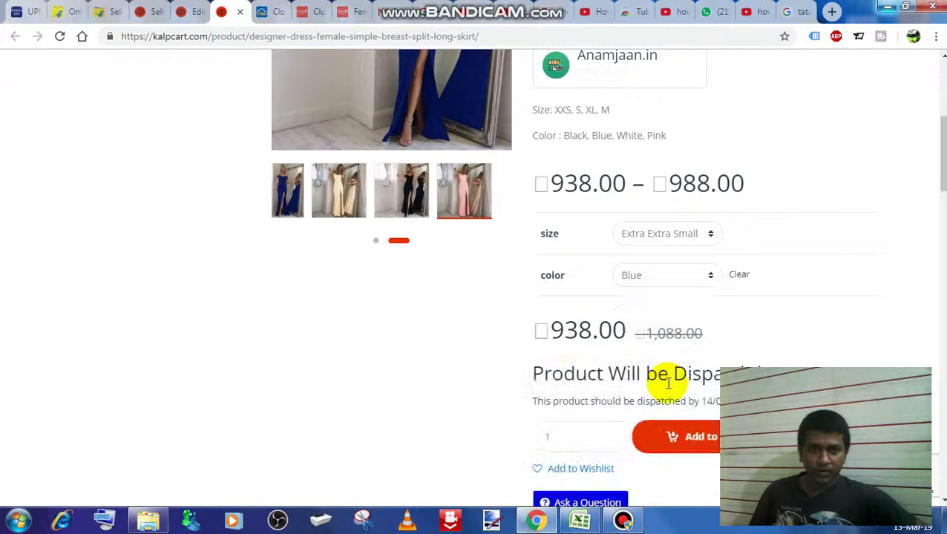
# - Examine the storefront product page below the variation price, including dispatch date, description text and pictures, related items, SKU, categories and tags
pyautogui.scroll(-3, 930, 169)
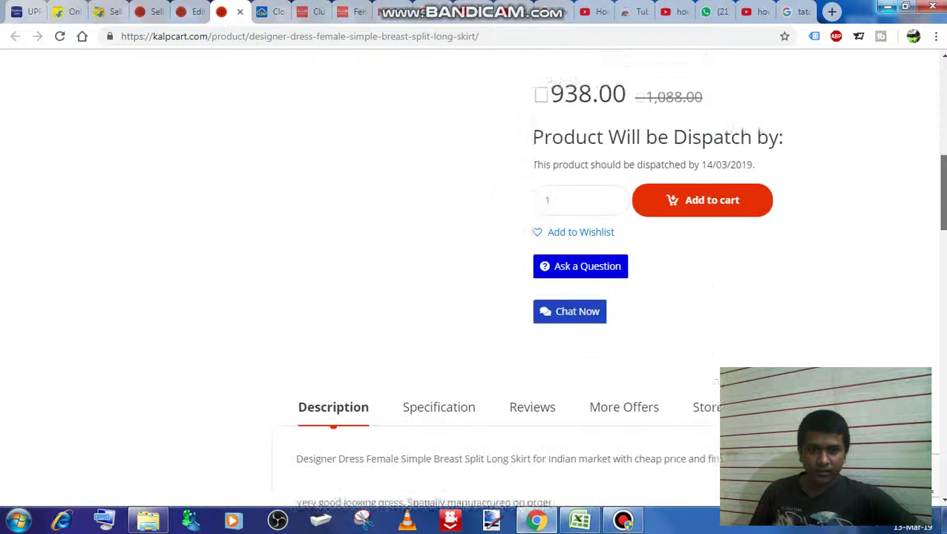
pyautogui.scroll(-1, 665, 197)
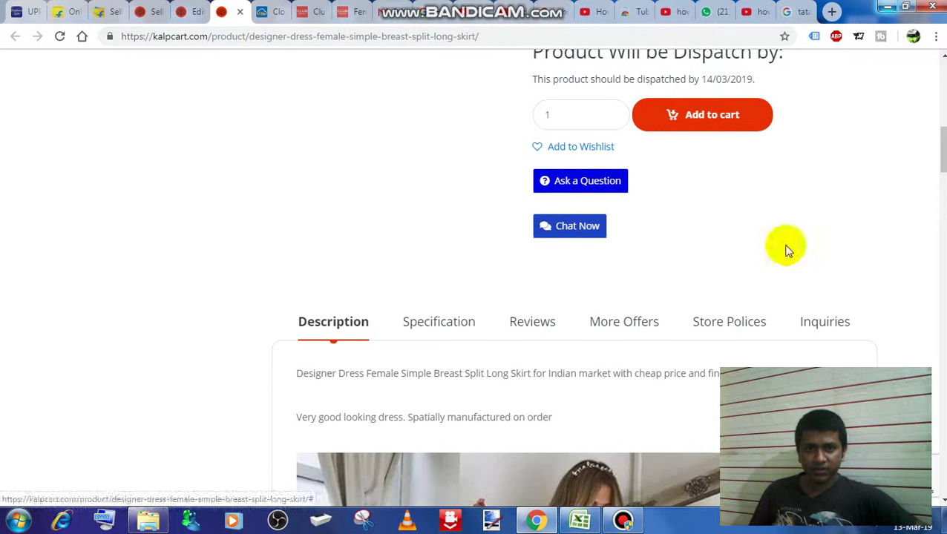
pyautogui.scroll(-4, 939, 159)
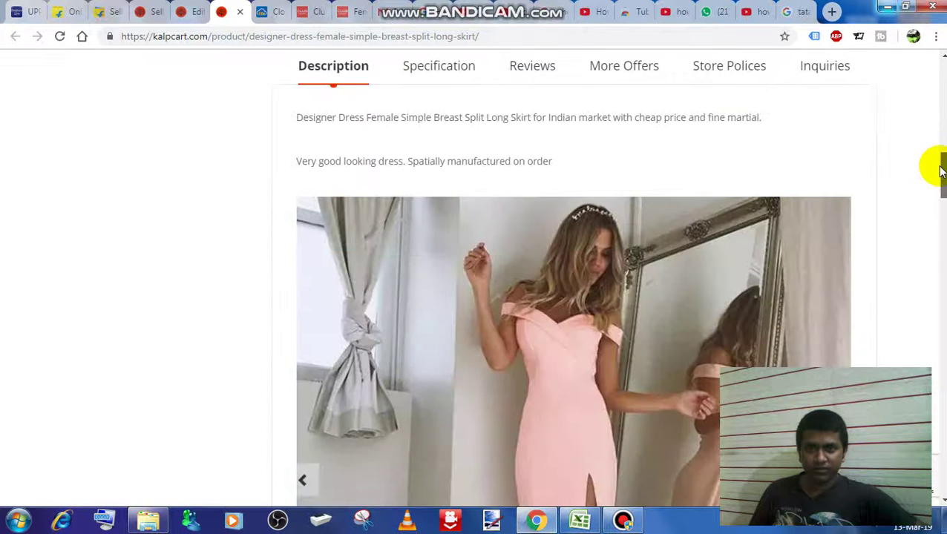
pyautogui.scroll(-10, 915, 268)
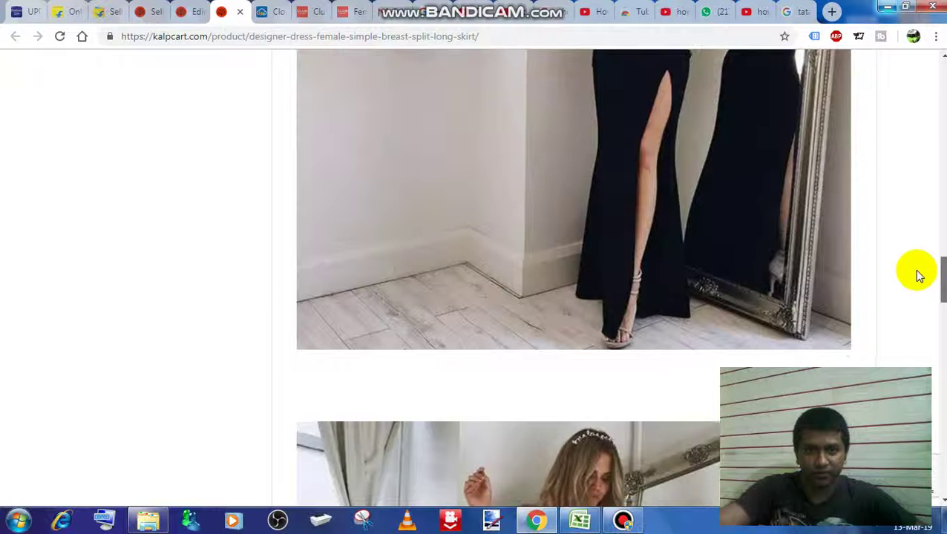
pyautogui.scroll(-12, 906, 349)
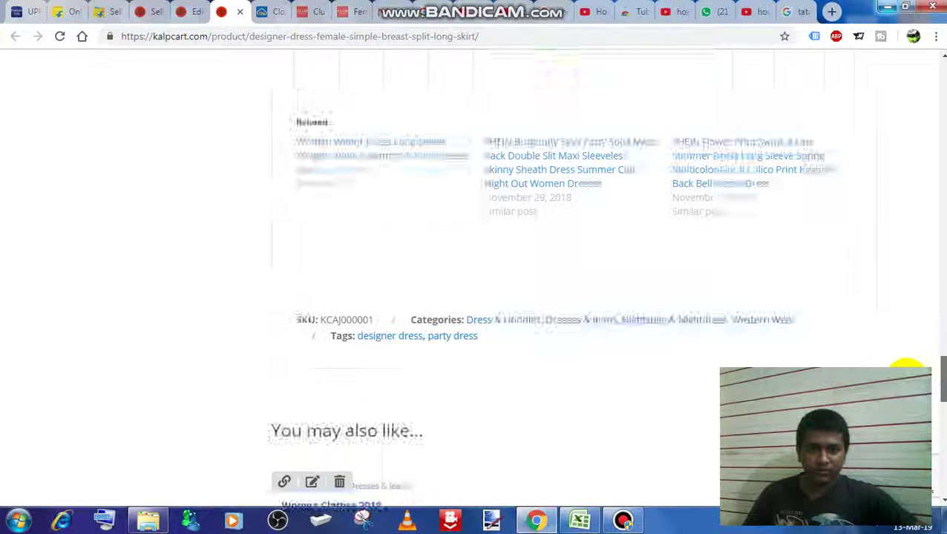
pyautogui.scroll(3, 906, 362)
pyautogui.scroll(10, 907, 362)
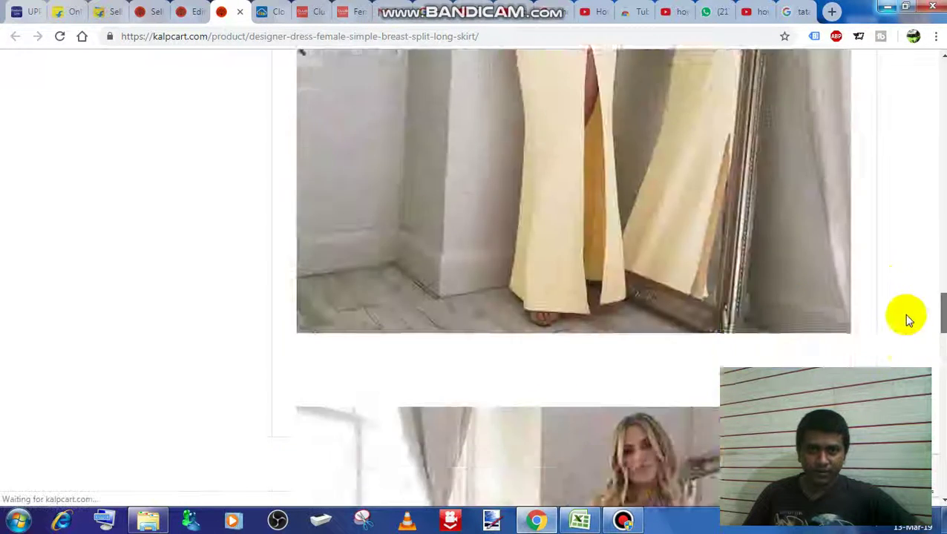
pyautogui.scroll(-8, 889, 357)
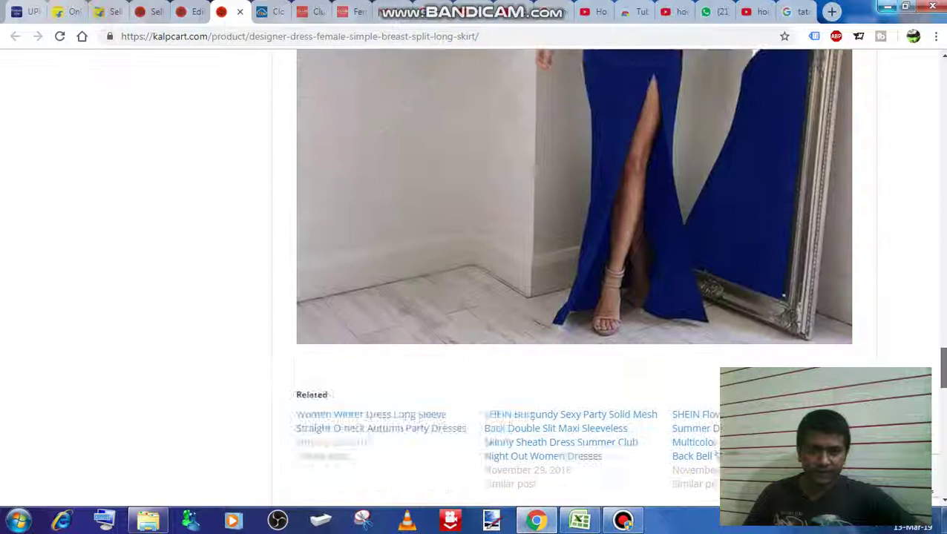